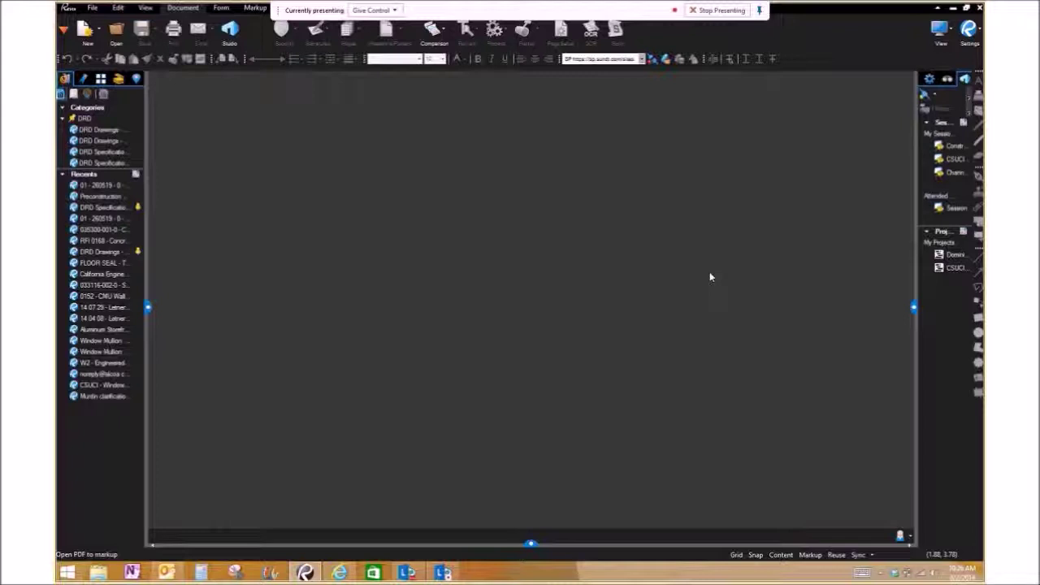
Join the Constructability Review Workflow Test session and open its Preconstruction Specifications - Volume 1 - CSUCIWH PDF.
drag(916, 289, 749, 292)
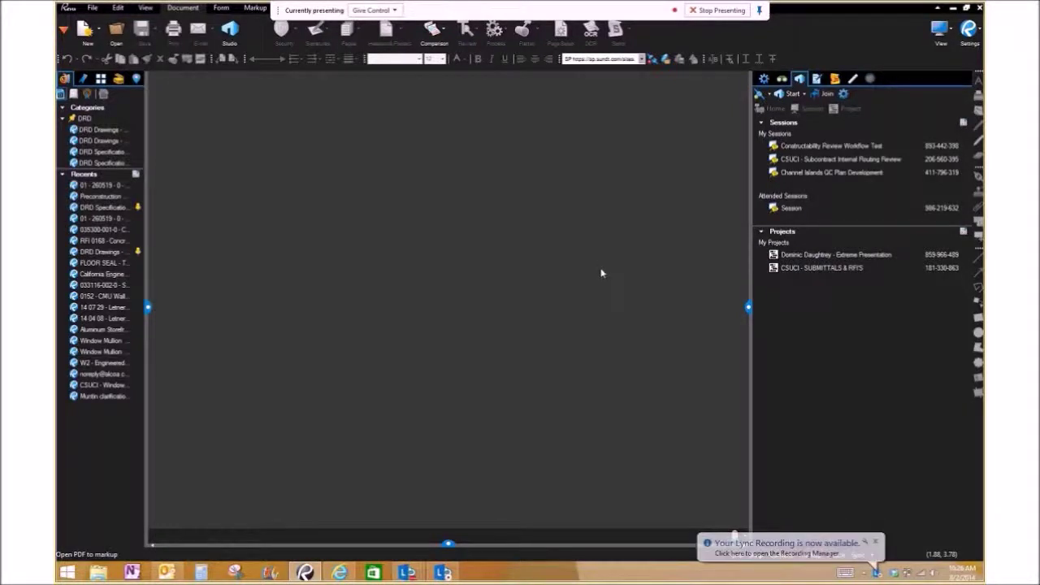
click(148, 306)
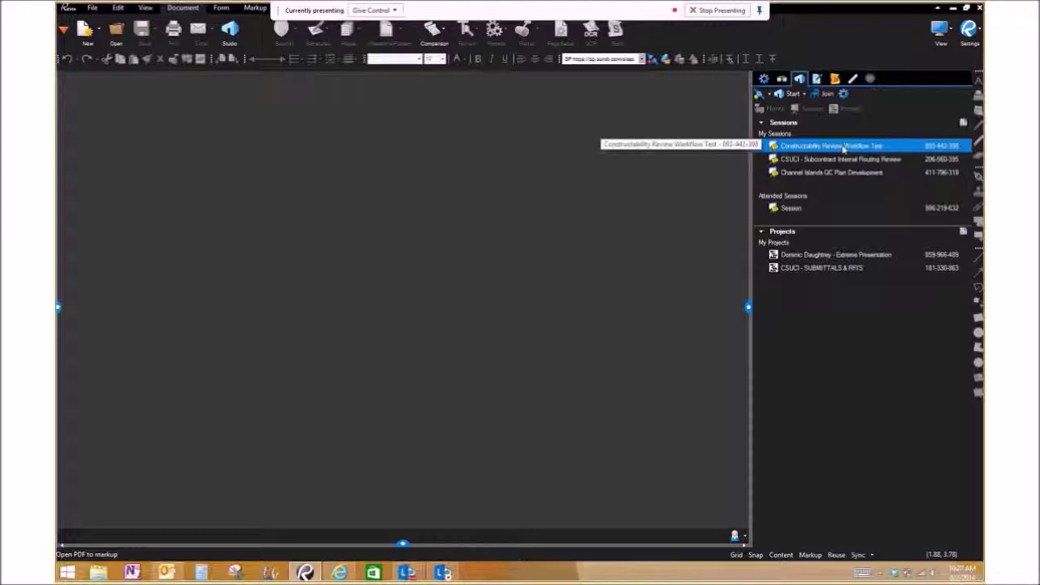
double_click(858, 148)
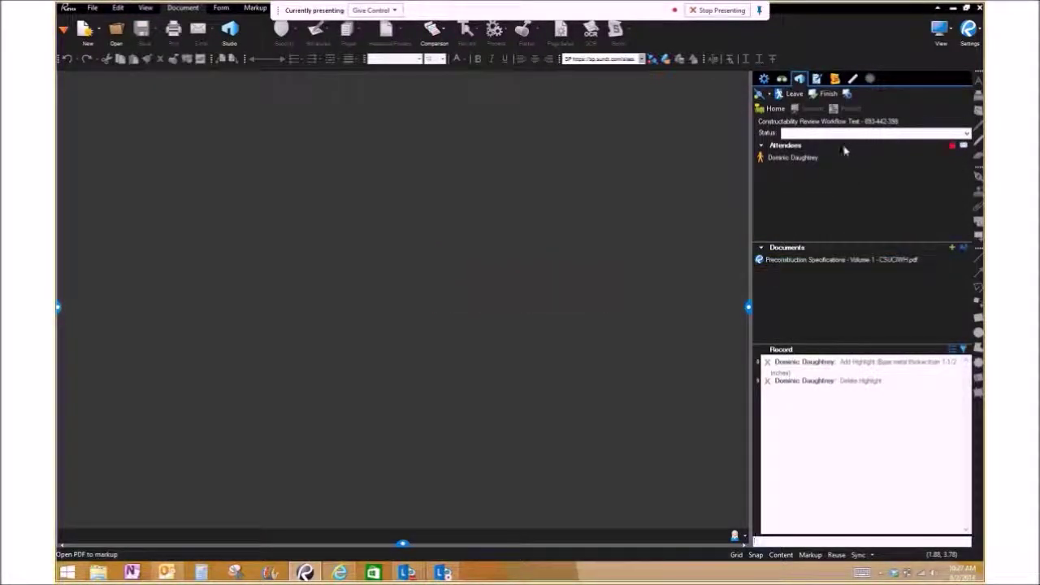
mouse_move(829, 262)
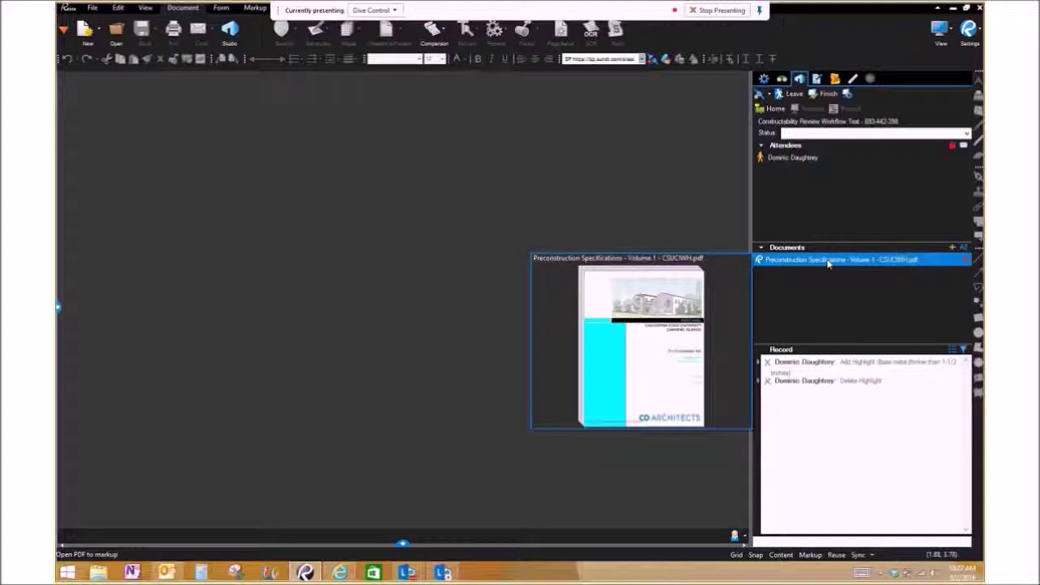
double_click(829, 260)
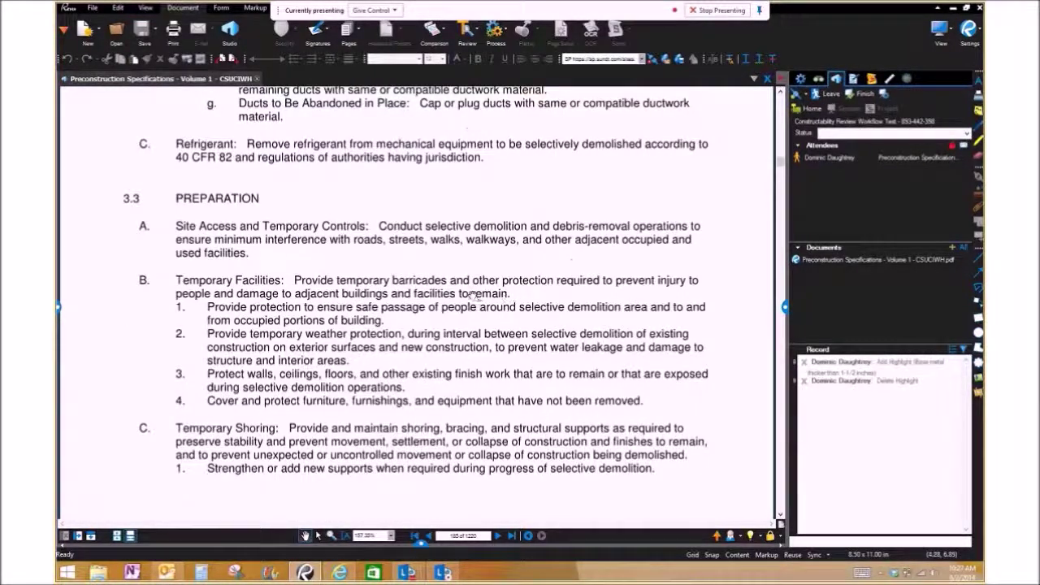
Look through the text review commands and the list of toolbars that can be shown, including Advanced Text.
scroll(506, 298, down, 2)
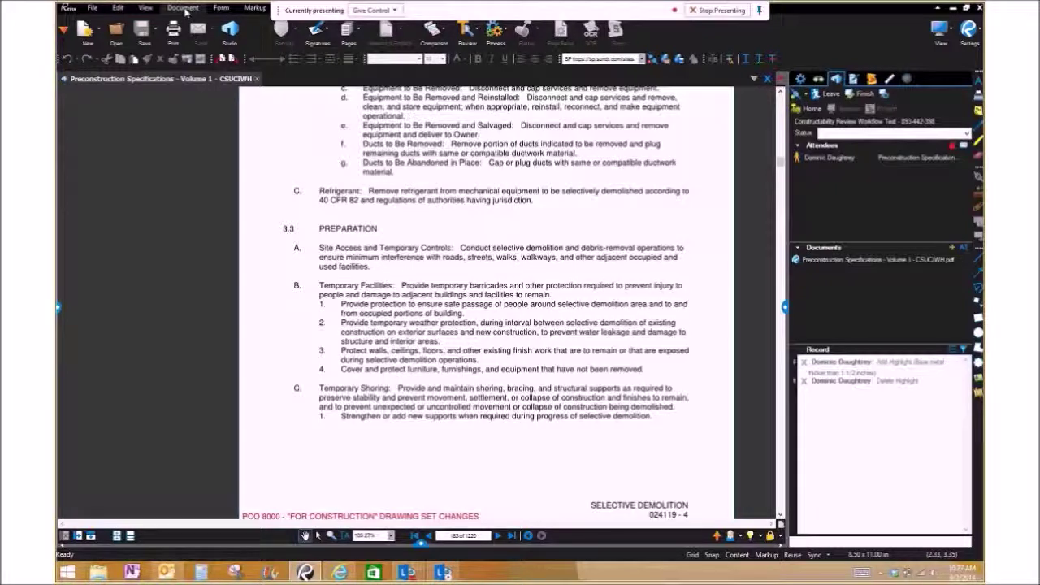
click(470, 31)
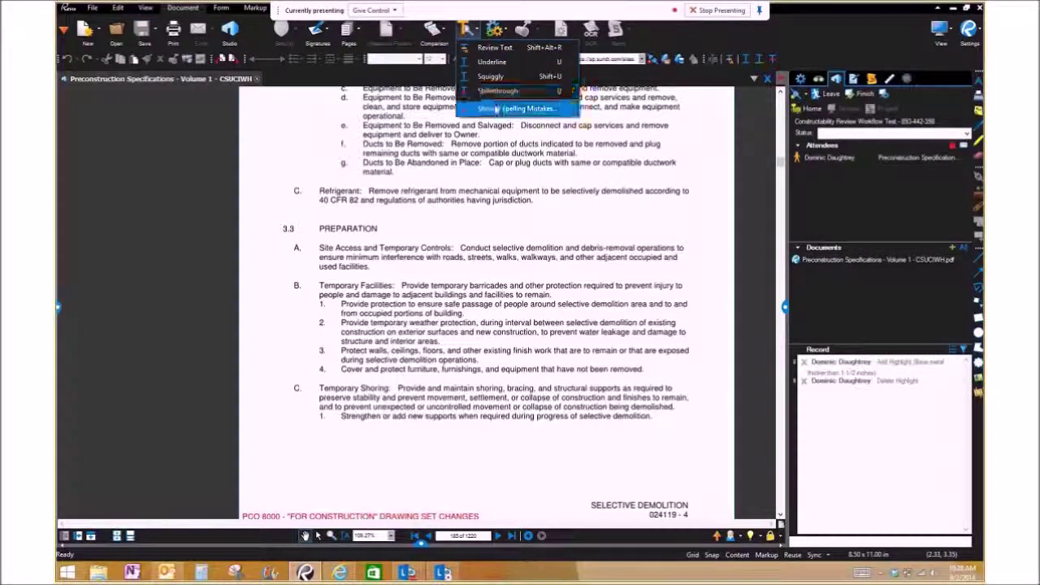
click(521, 110)
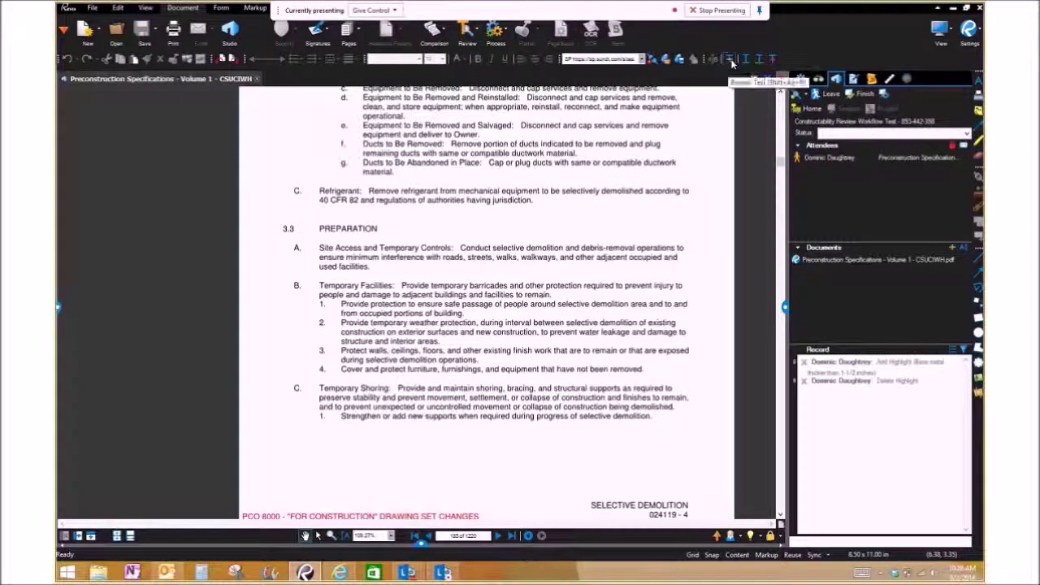
right_click(793, 61)
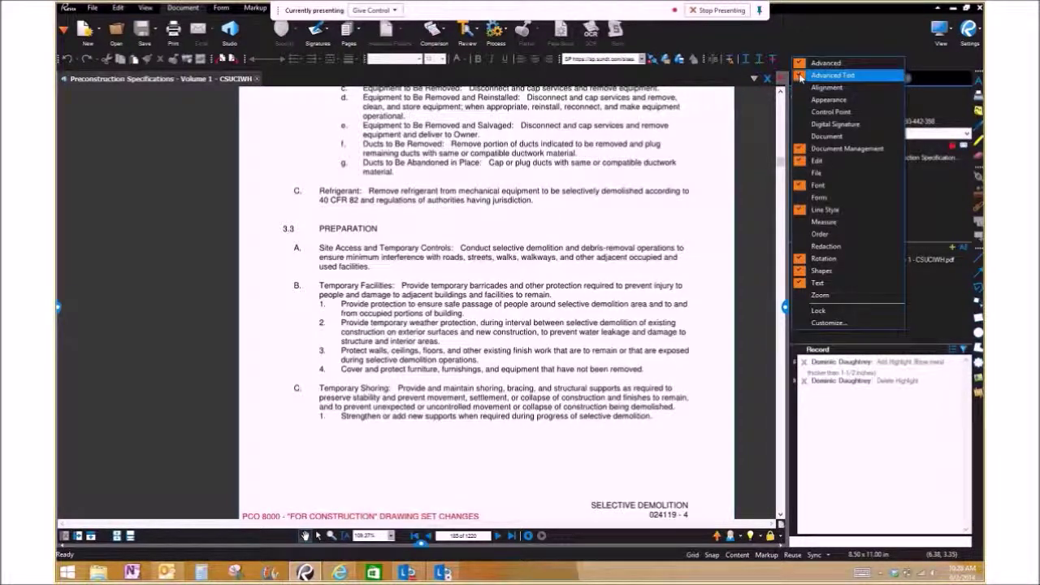
right_click(737, 59)
click(682, 98)
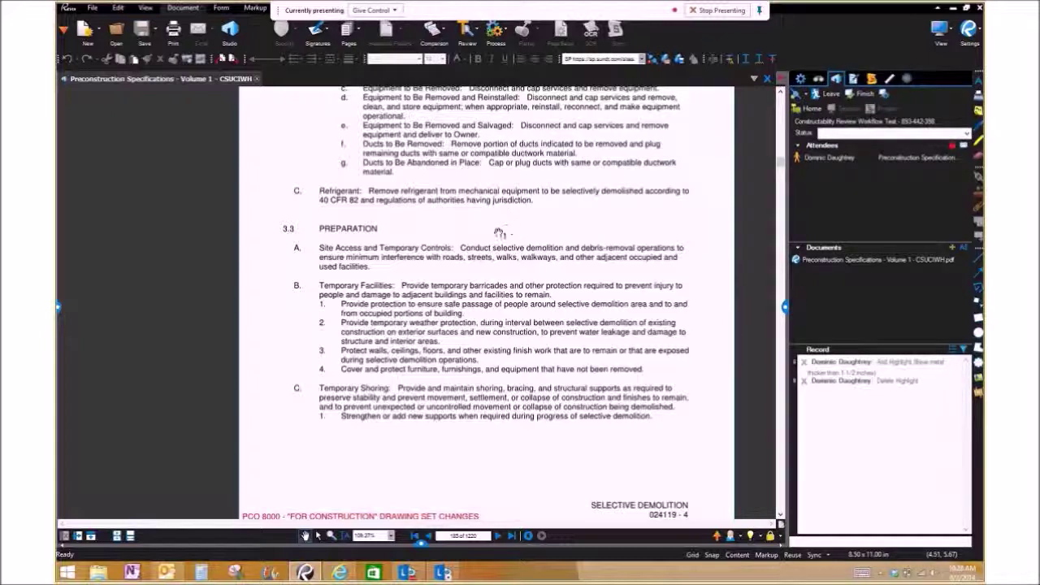
Highlight "Site Access and Temporary Controls:" in section 3.3 A and display the markups list with a wider document area.
click(61, 311)
drag(133, 201, 167, 201)
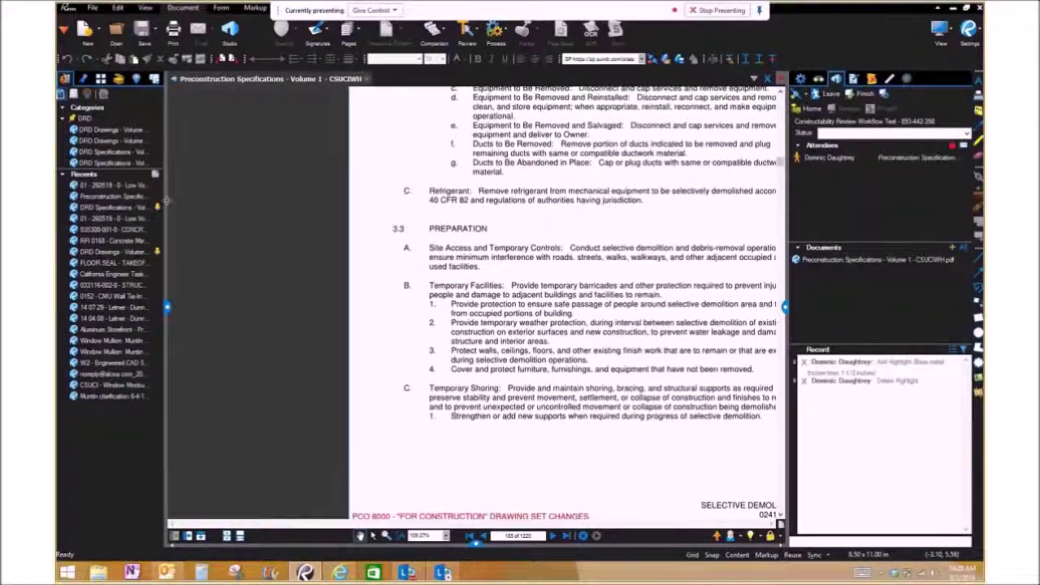
click(119, 78)
click(71, 128)
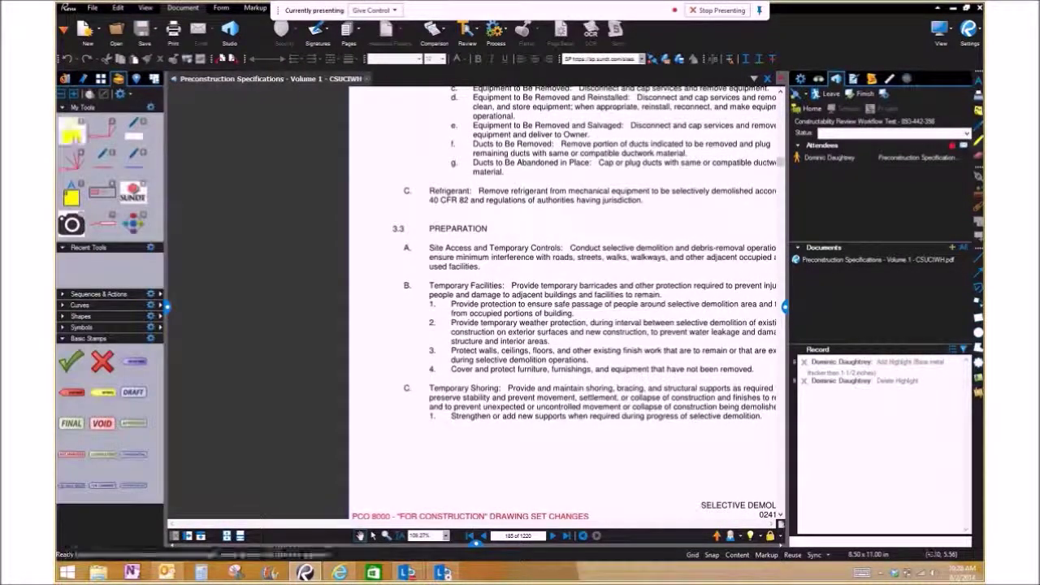
drag(431, 248, 564, 253)
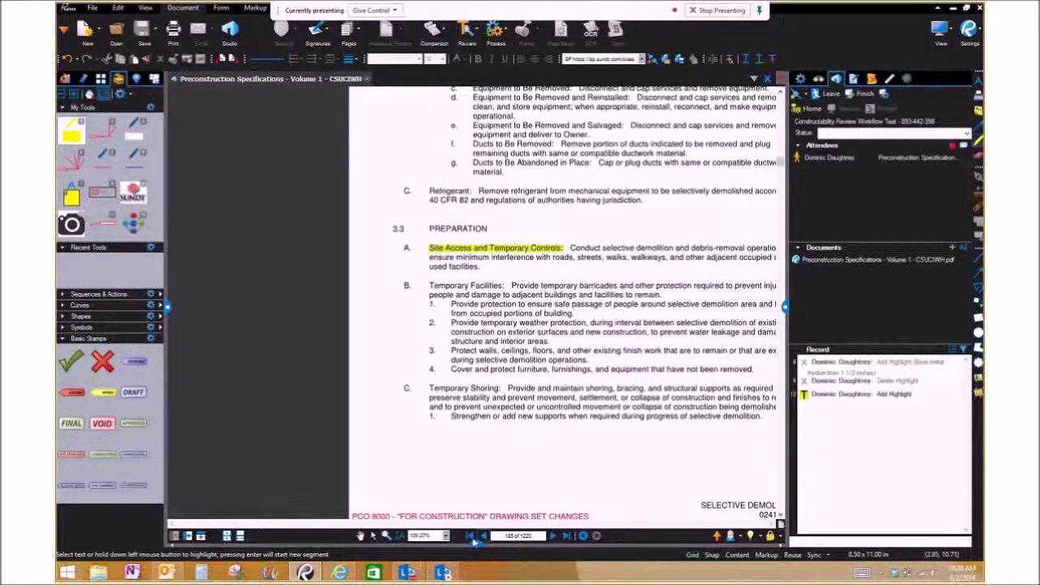
click(476, 545)
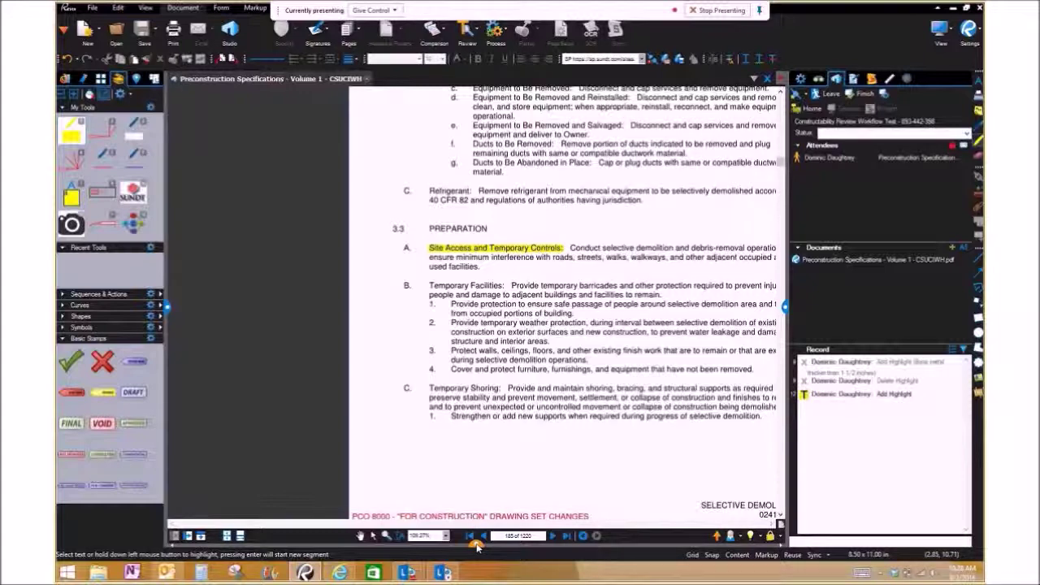
drag(786, 425, 910, 426)
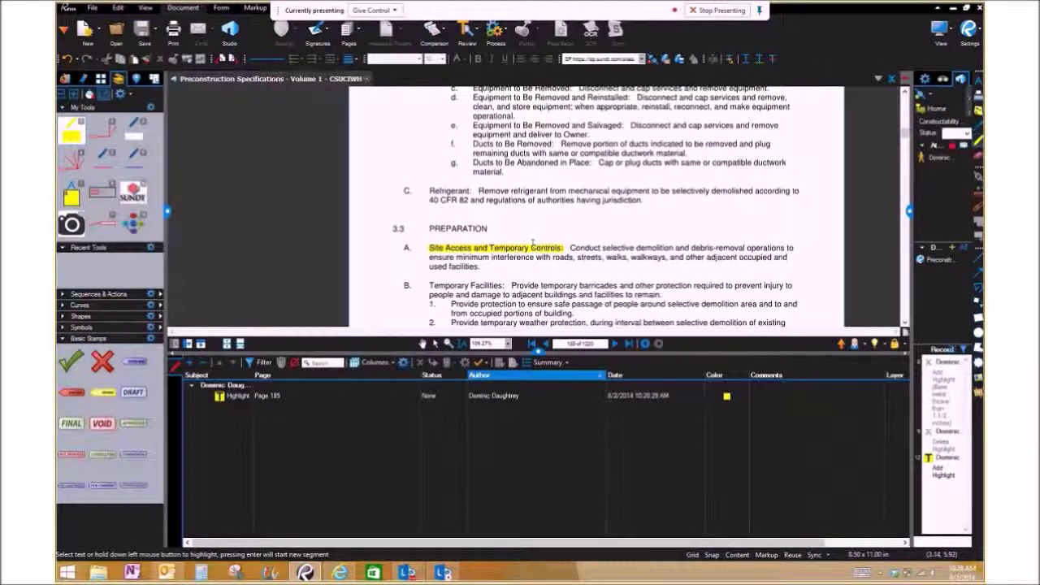
Strike through "Conduct selective demolition" and add a squiggly underline to "streets, walks, walkways, and other adjacent" in paragraph A.
click(772, 59)
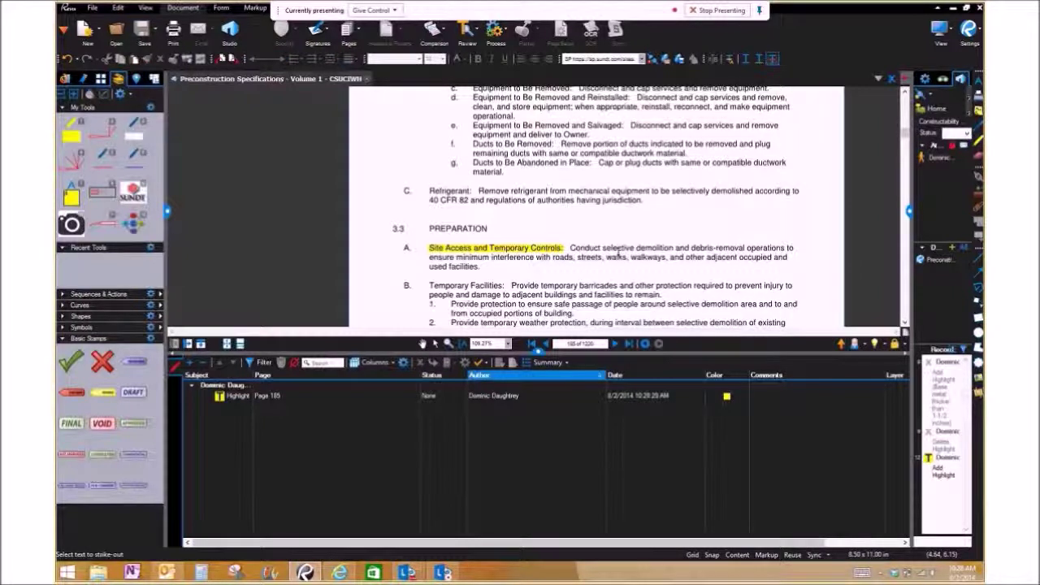
drag(570, 248, 674, 249)
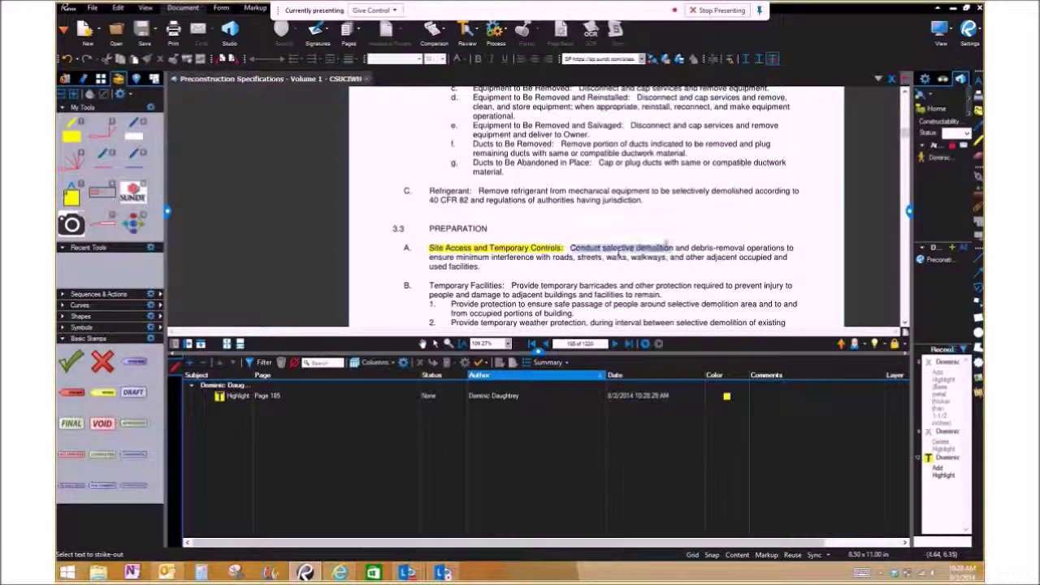
click(758, 58)
mouse_move(579, 258)
mouse_down()
mouse_move(723, 249)
mouse_move(737, 258)
mouse_up()
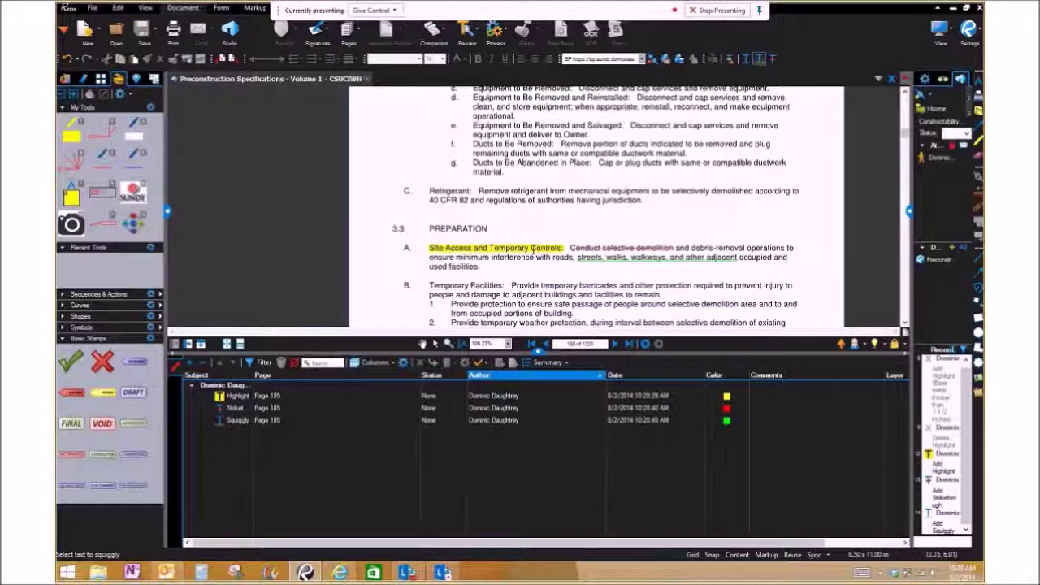
Export a CSV summary of the markups on all pages and save it to disk as Preconstruction Specifications - Volume 1 - CSUCIWH.csv.
click(765, 398)
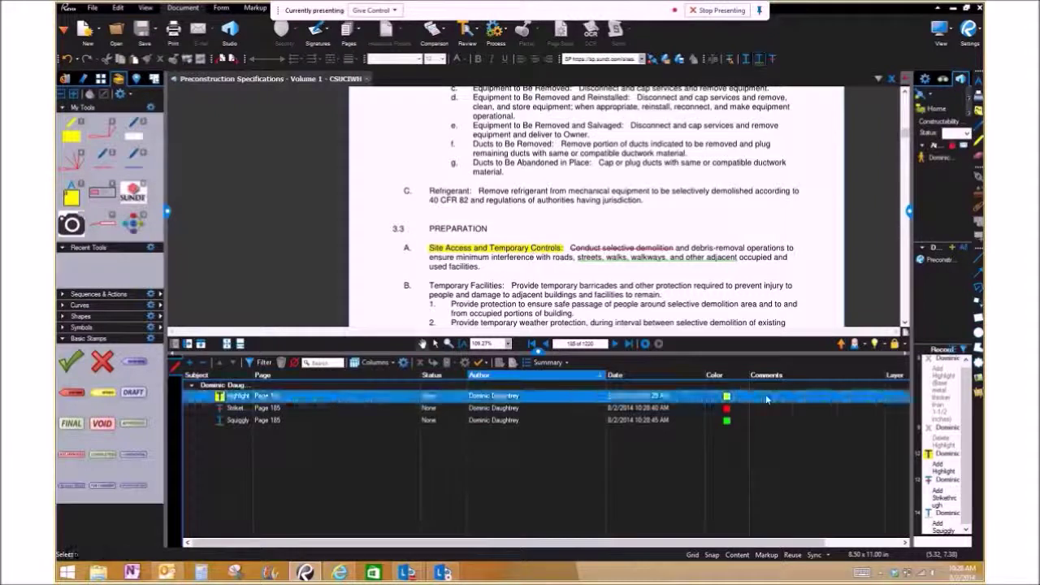
click(565, 363)
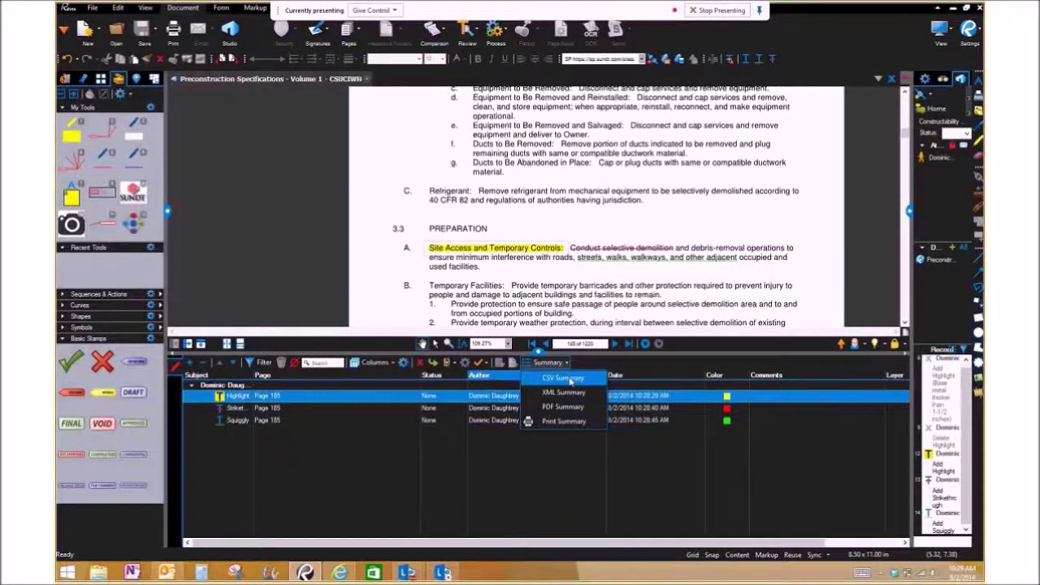
click(571, 380)
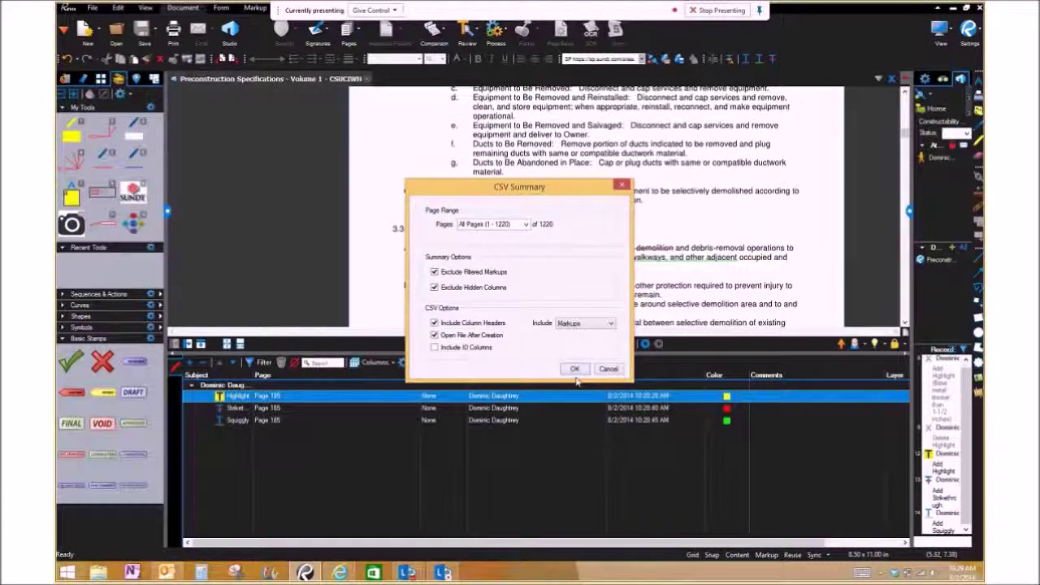
click(575, 370)
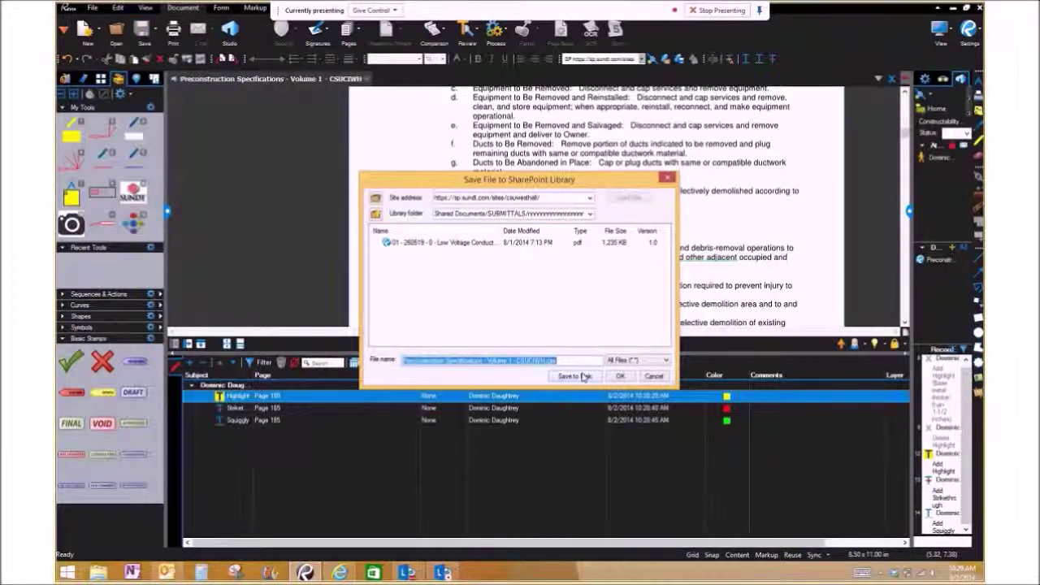
click(584, 376)
click(893, 544)
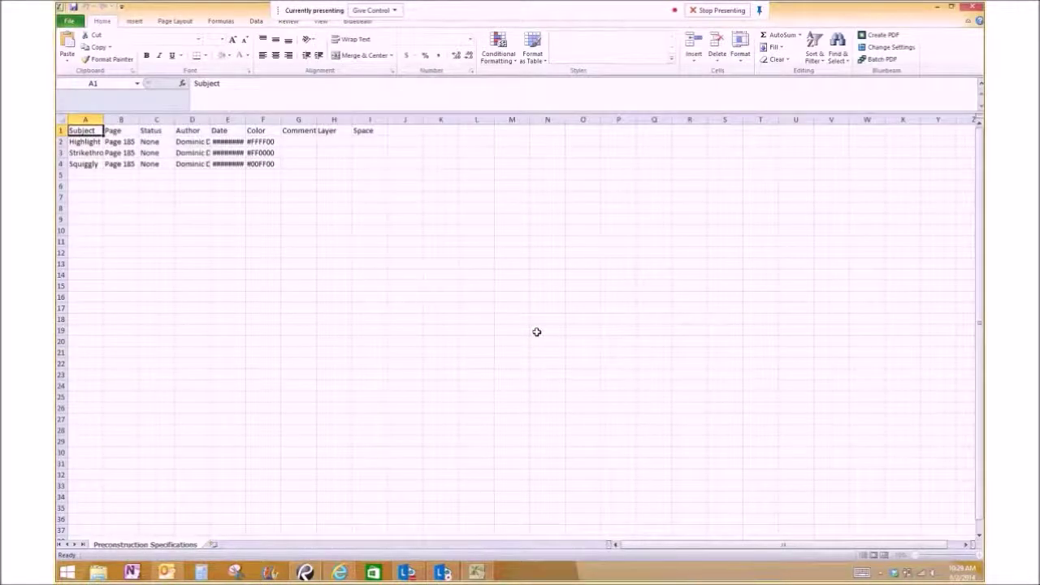
Widen the columns of the exported sheet through Comments, select comment cells G2:G4, and return to the PDF in Bluebeam Revu.
drag(99, 119, 144, 122)
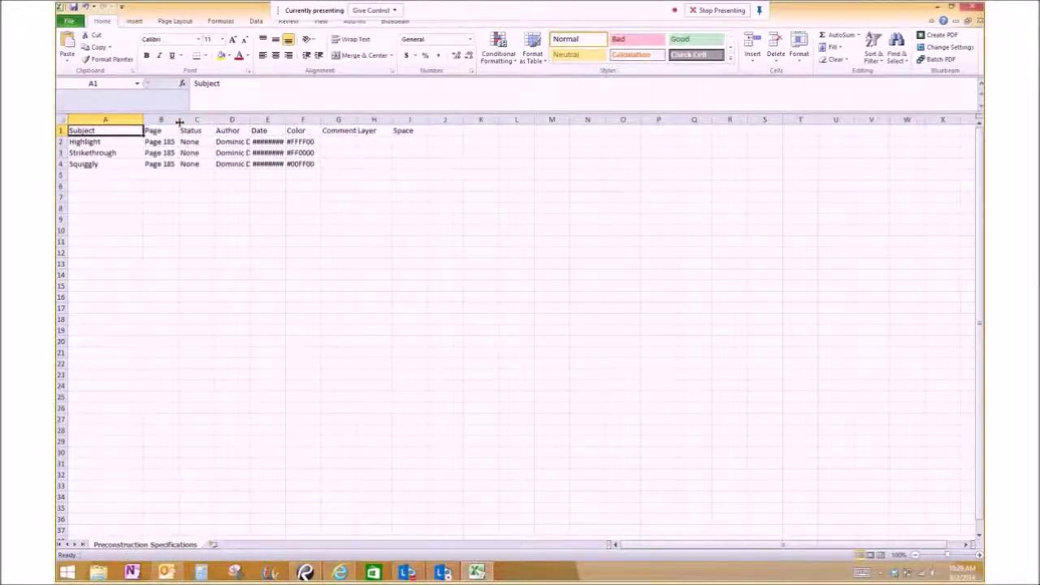
drag(179, 121, 461, 118)
drag(532, 118, 739, 147)
drag(574, 141, 573, 163)
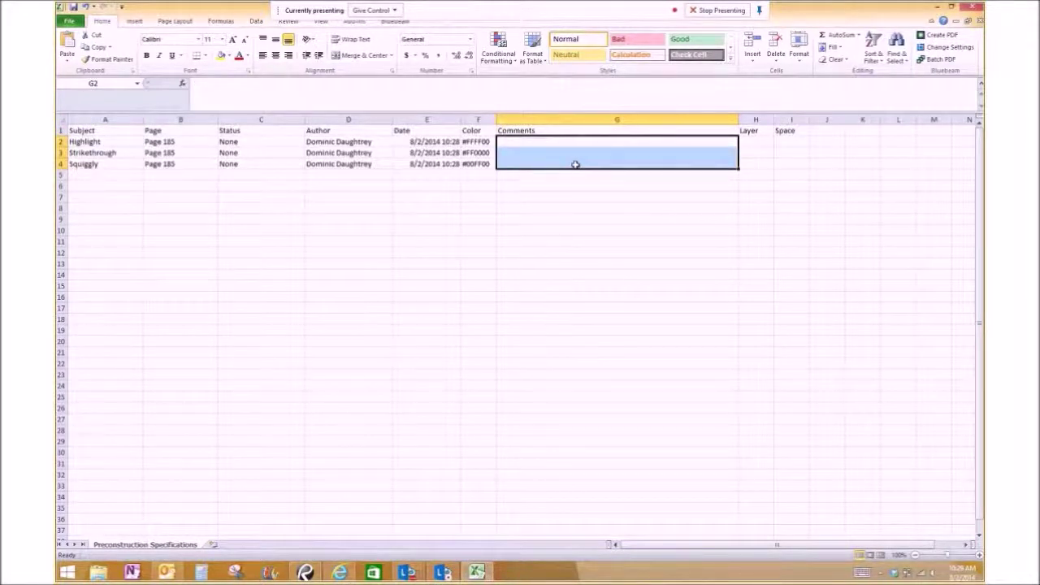
click(938, 7)
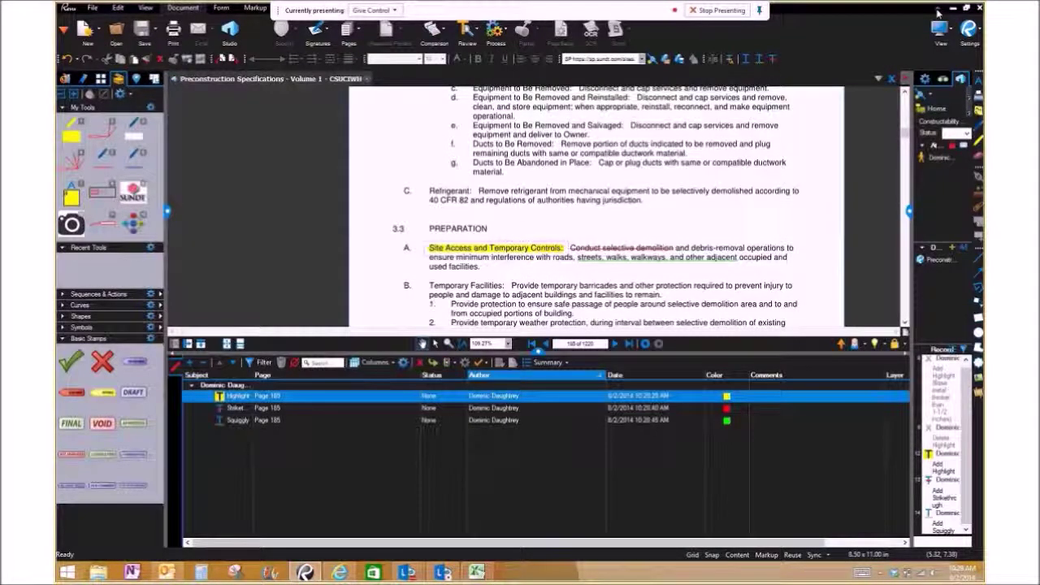
Add a callout pointing at the highlighted Site Access heading with the text "This needs to be reviewed by Superintendent".
drag(616, 217, 564, 228)
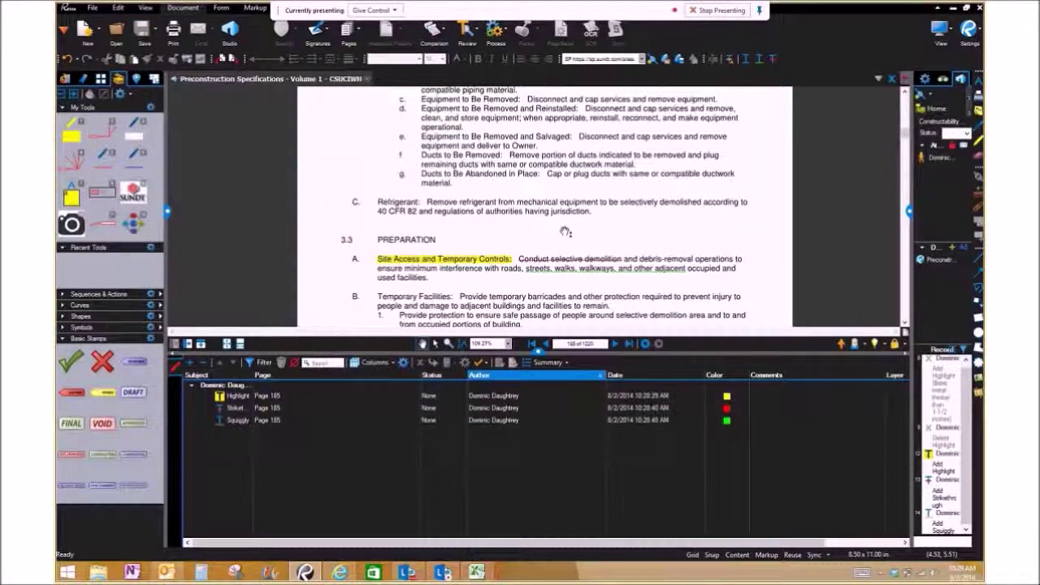
key(q)
click(449, 254)
click(557, 192)
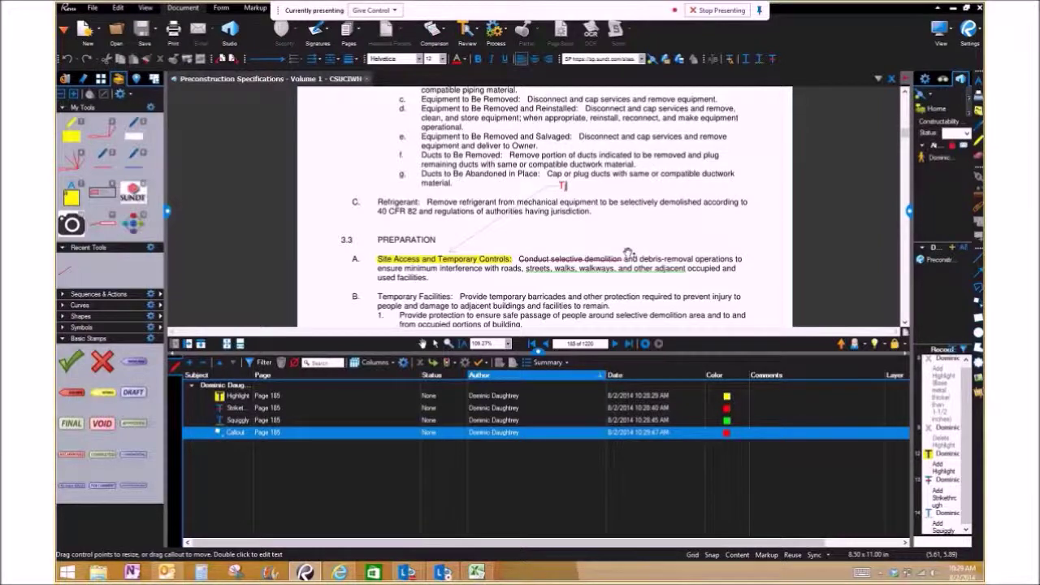
text(This needs)
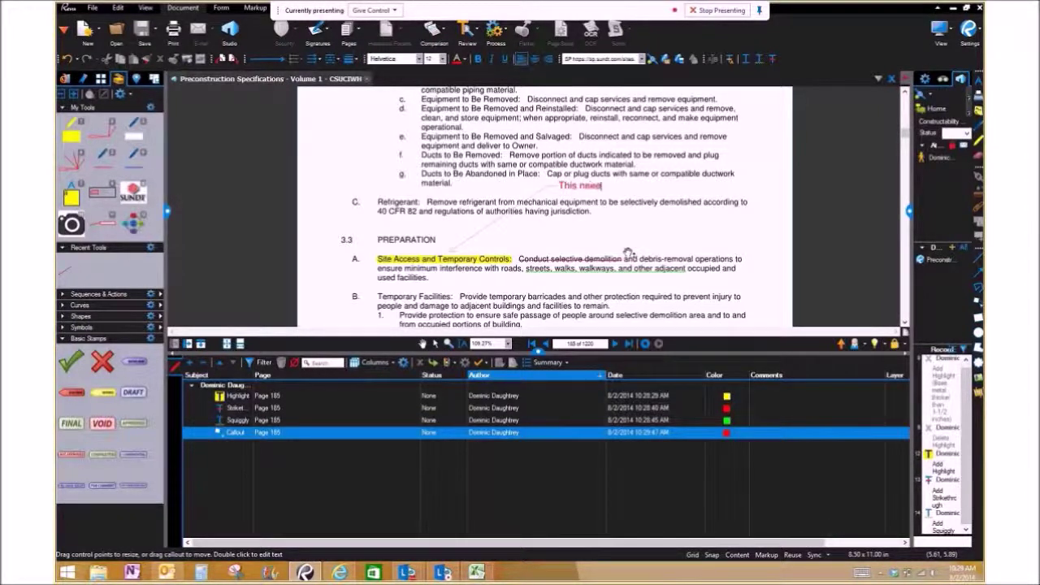
text( to be reviewed by)
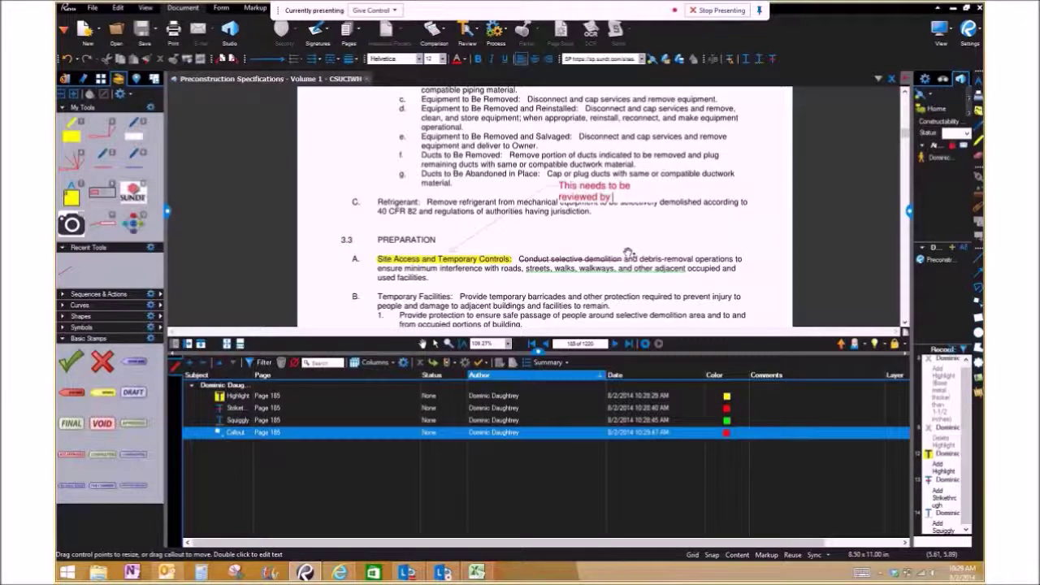
text( Superintendent)
Move the callout text closer above the highlighted heading and group the callout with the highlight.
click(533, 186)
drag(532, 186, 512, 187)
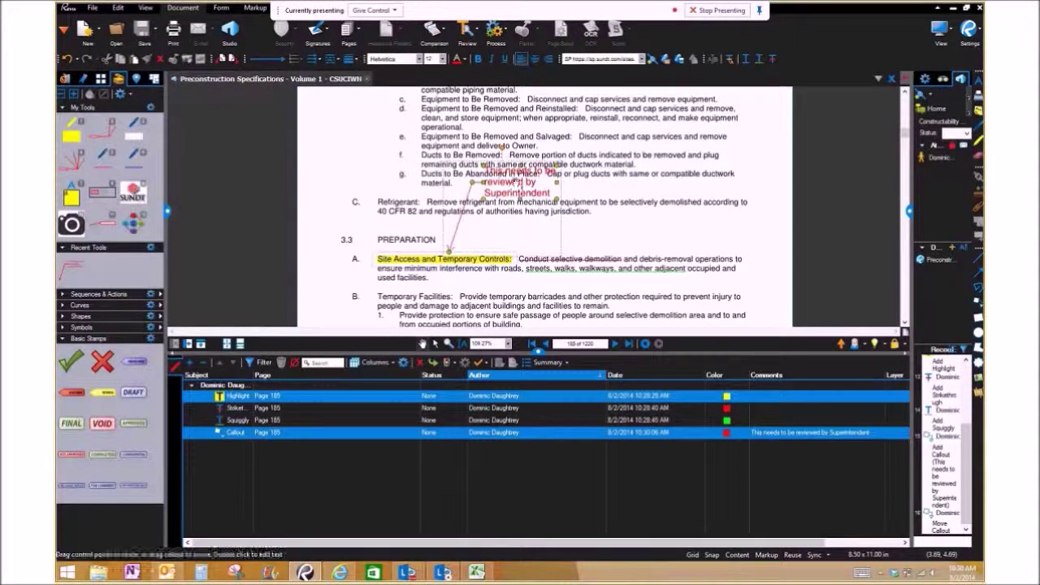
right_click(513, 182)
click(568, 368)
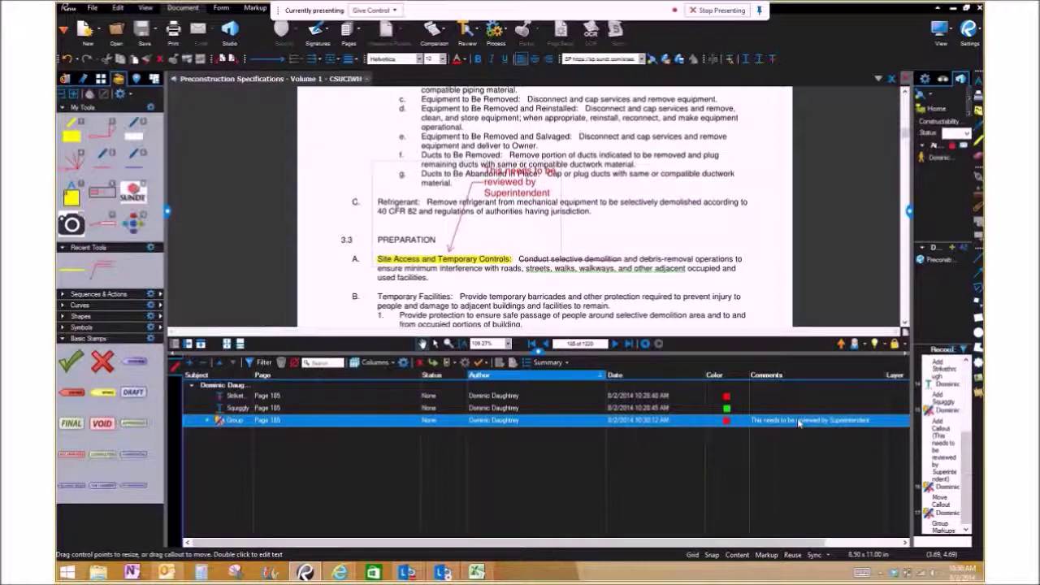
Prefix the grouped callout's comment with the quoted heading "Site Access And Temp Controls" followed by a colon.
click(754, 423)
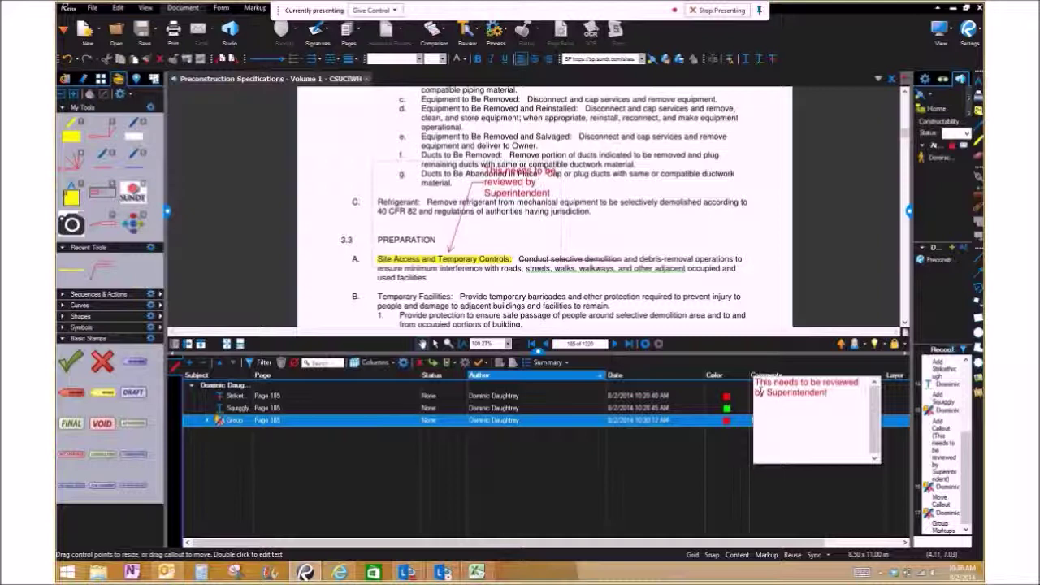
text("Si)
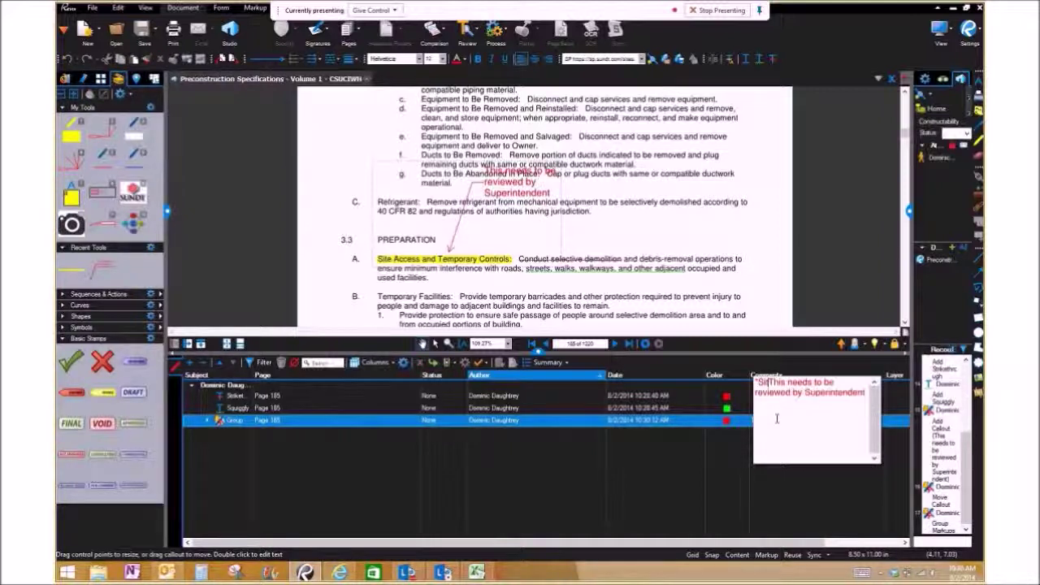
text(te Access And Temp)
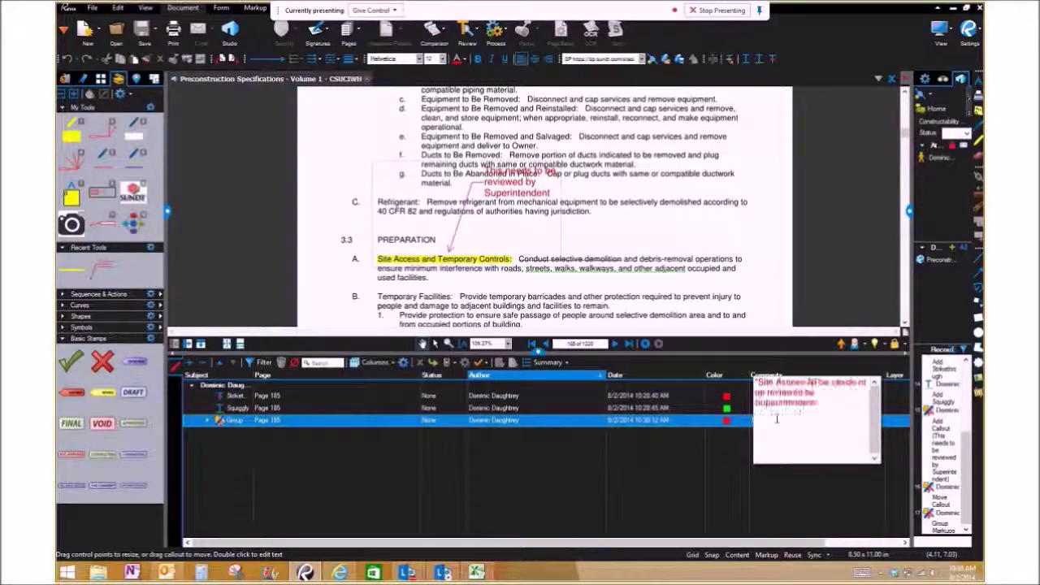
text( Controls":)
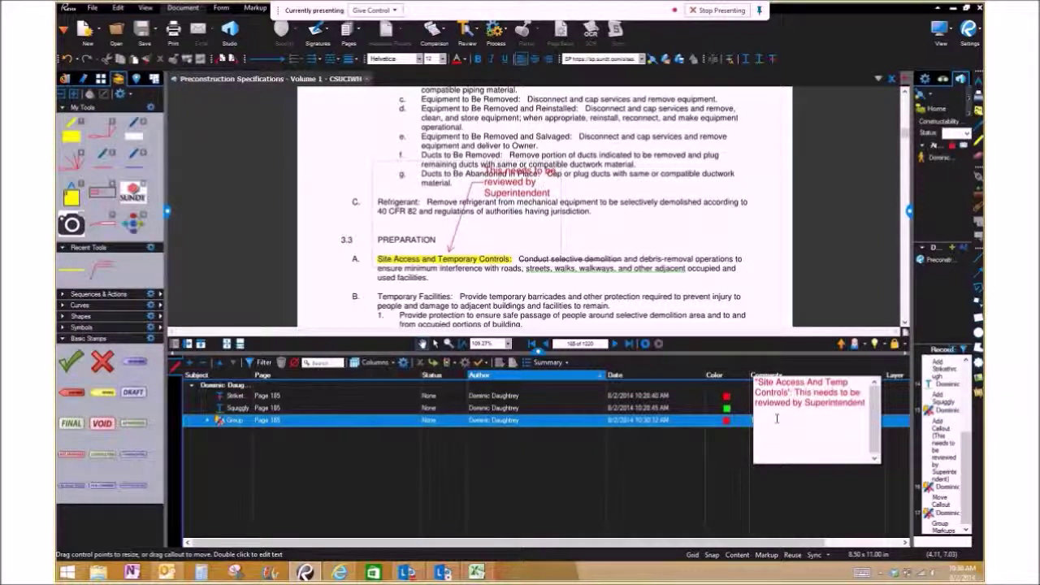
click(742, 207)
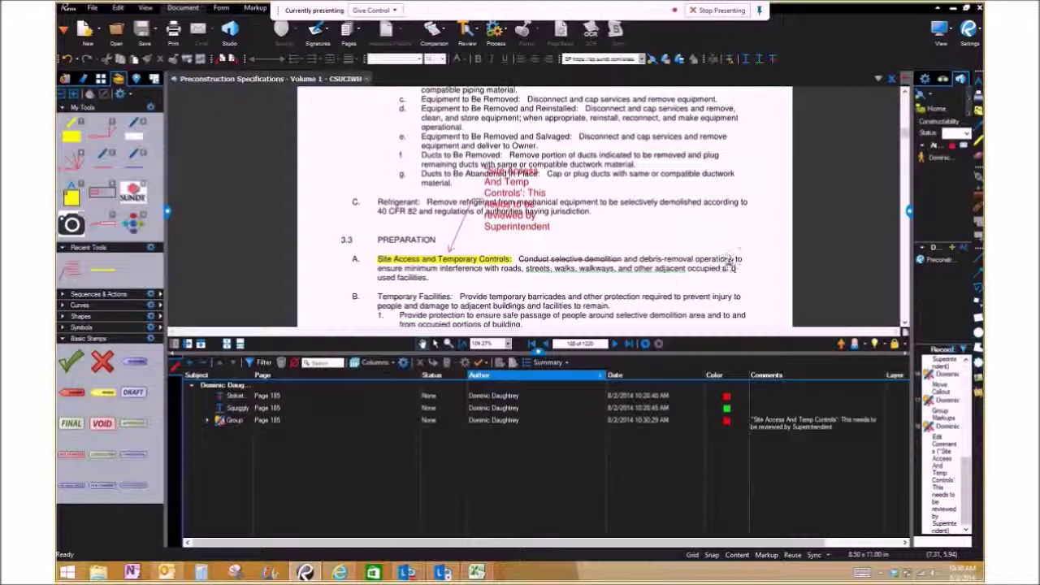
Enable copying selected text into text markups in the Markup preferences.
click(975, 31)
click(386, 265)
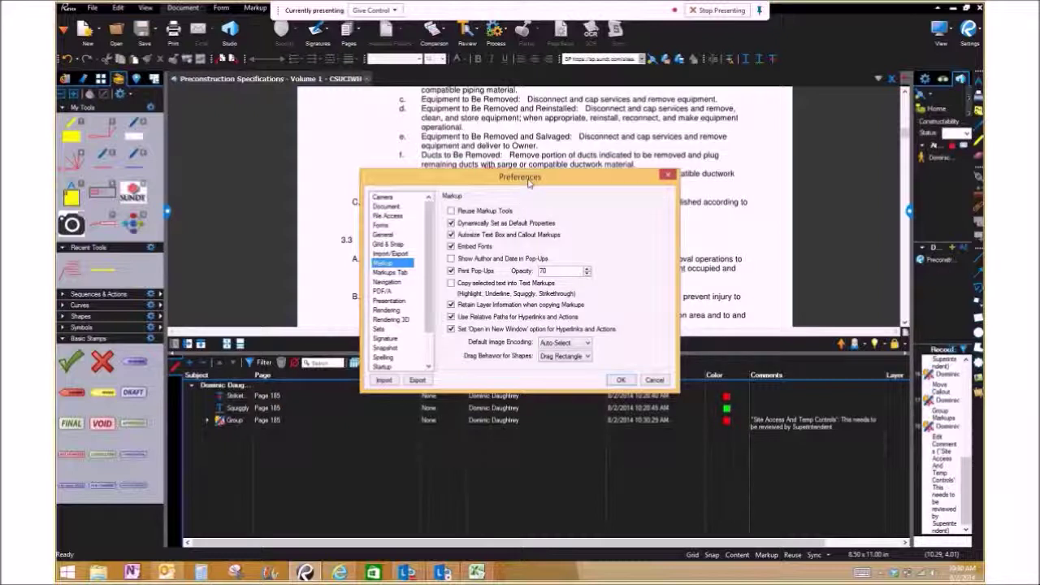
drag(528, 183, 554, 246)
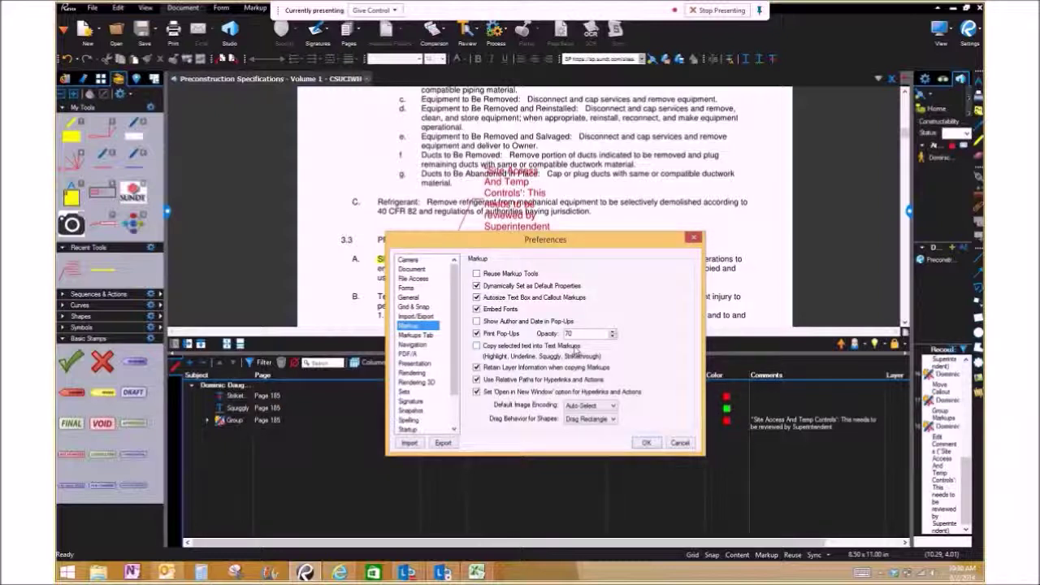
click(476, 346)
click(647, 442)
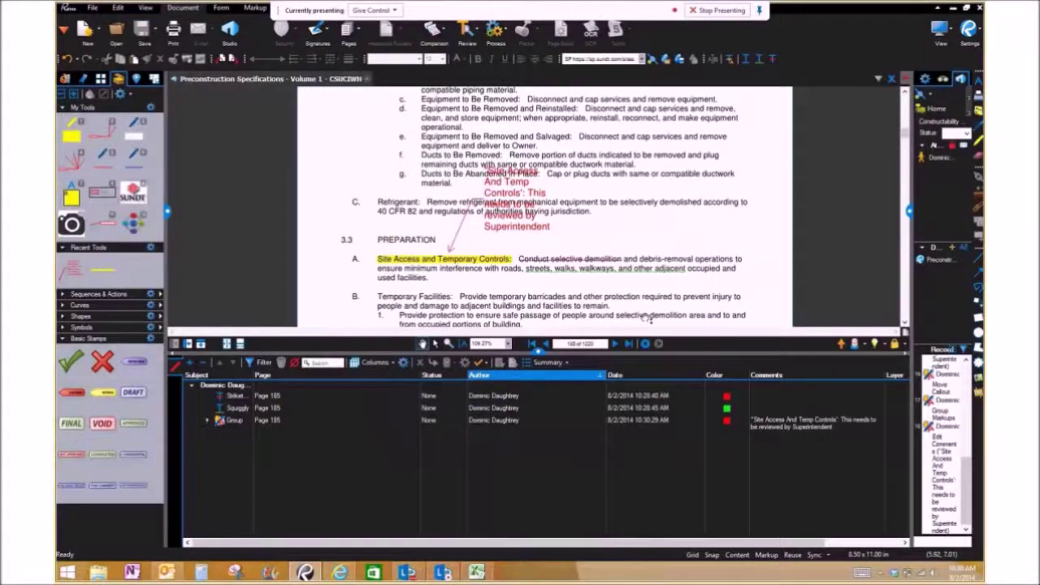
Highlight the Temporary Facilities heading in section 3.3 and the whole of its item 2 on temporary weather protection.
scroll(644, 175, down, 3)
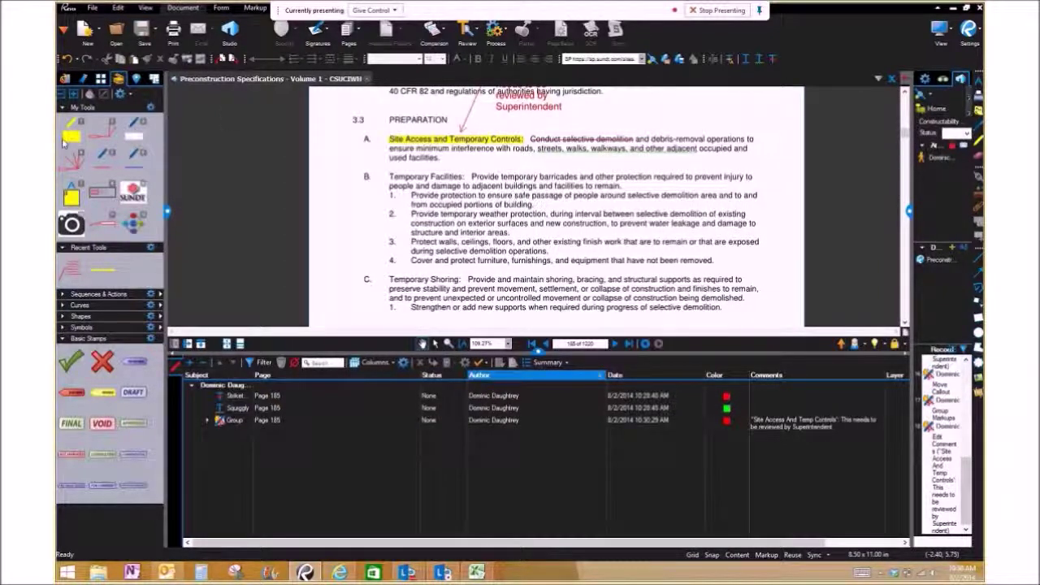
click(69, 135)
drag(389, 177, 467, 176)
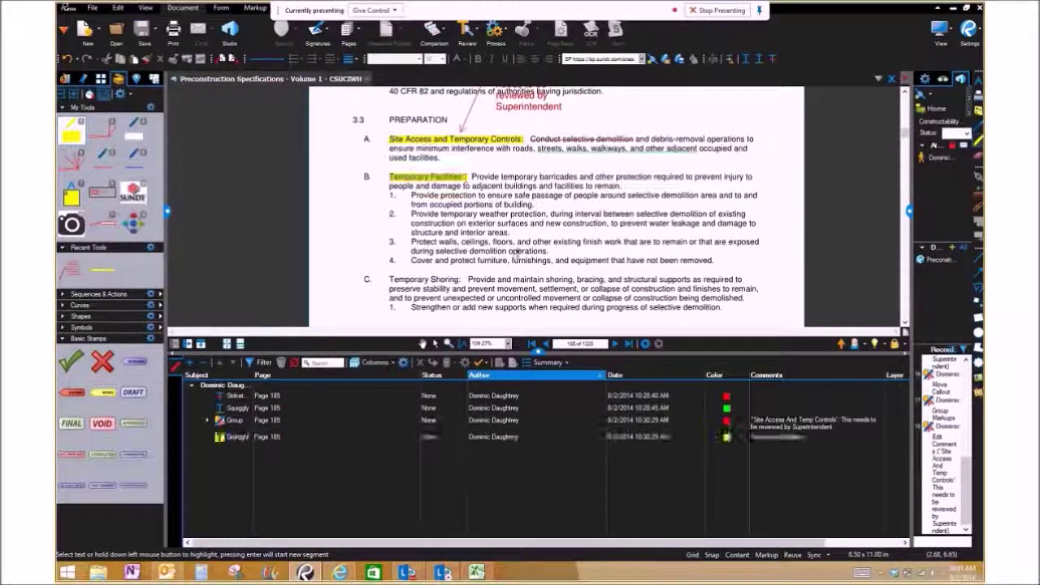
click(774, 439)
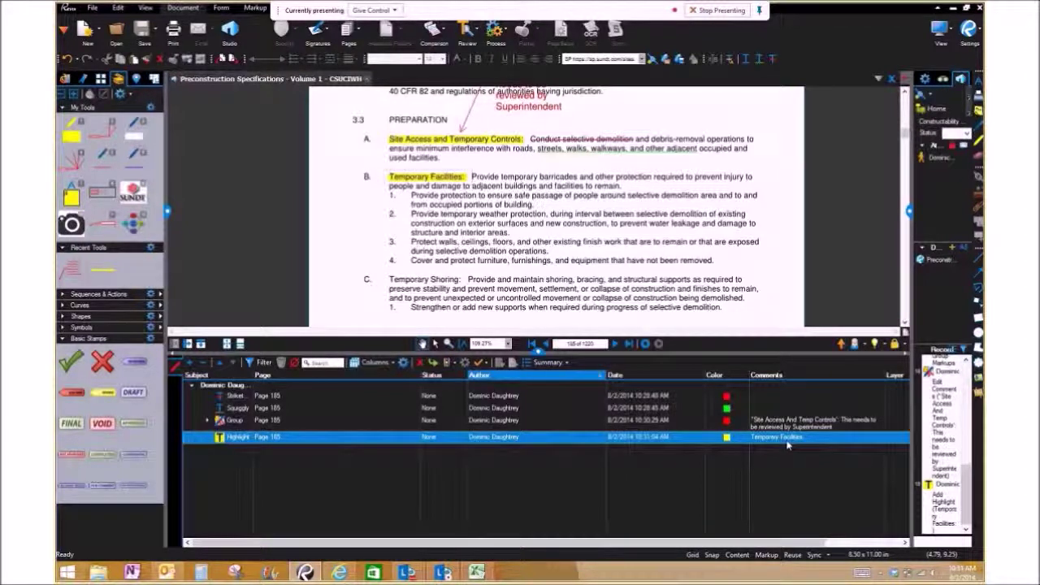
key(h)
drag(411, 213, 513, 237)
Prefix the weather protection highlight's comment with "Must Be provided in SWPPP Plan:" and enclose the copied specification text in quotation marks.
click(804, 466)
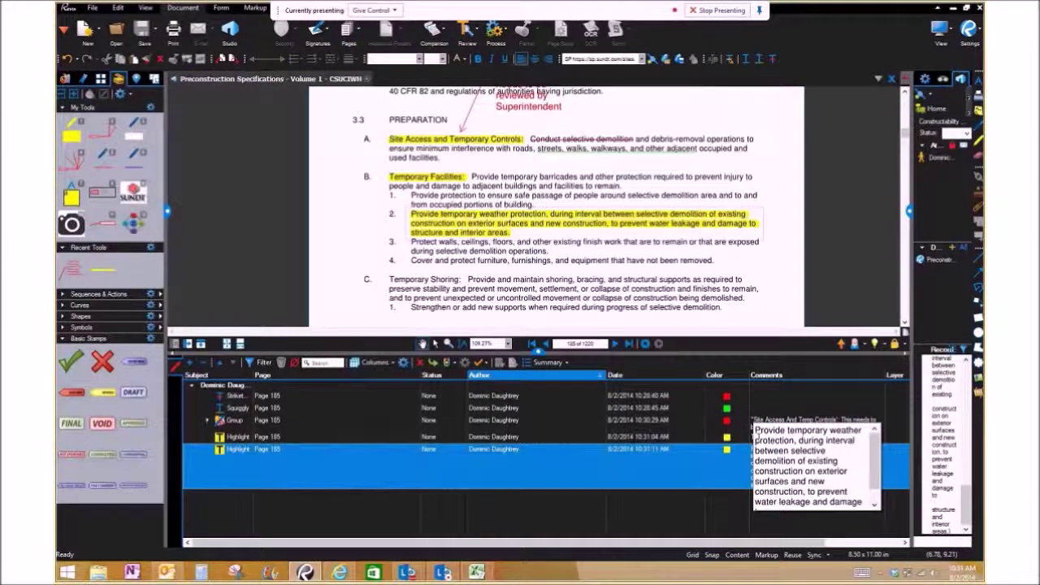
click(754, 430)
text(Must Be )
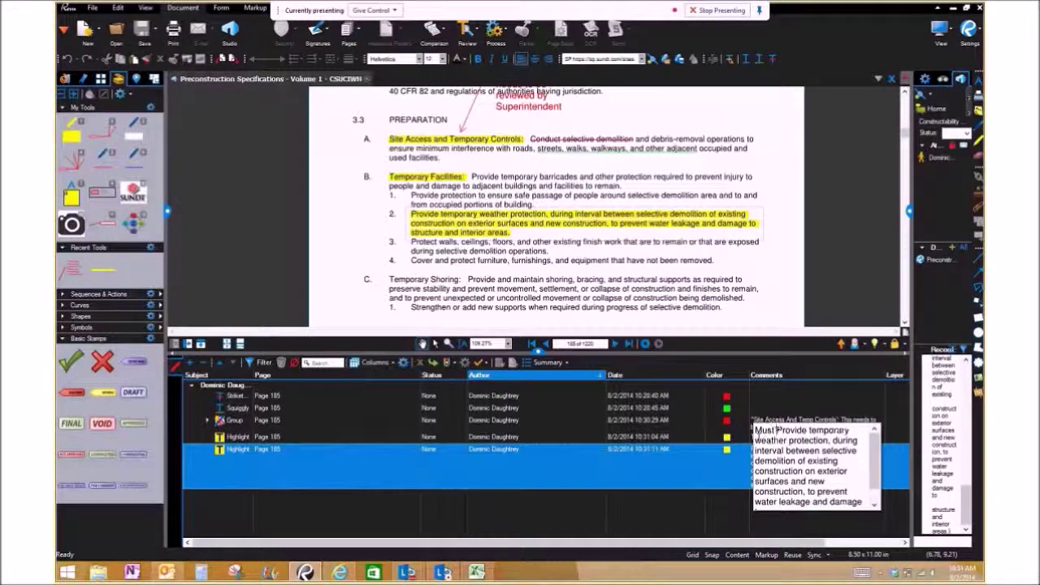
text(app)
key(BackSpace)
key(BackSpace)
key(BackSpace)
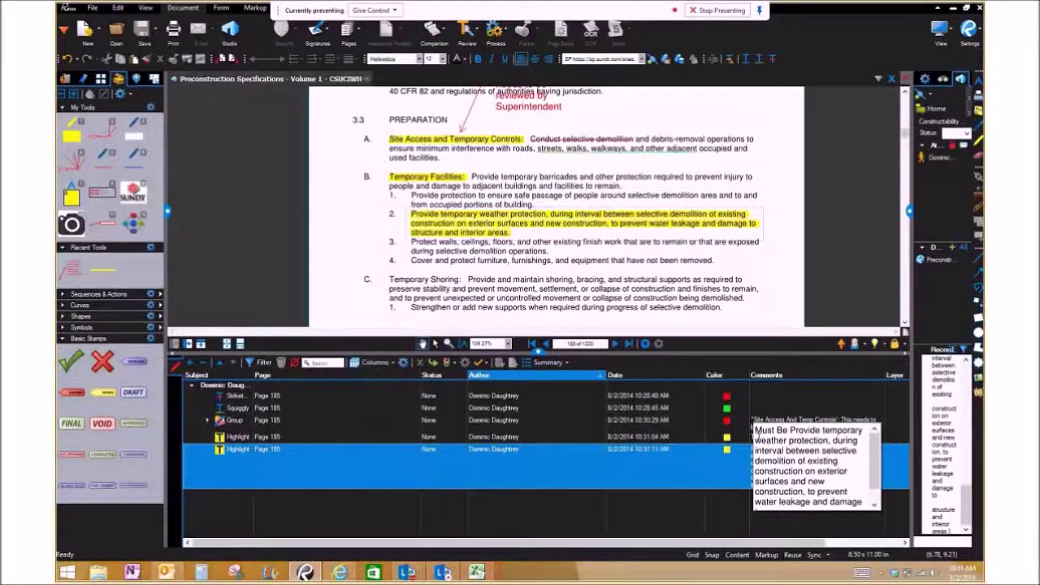
text(provided in SW)
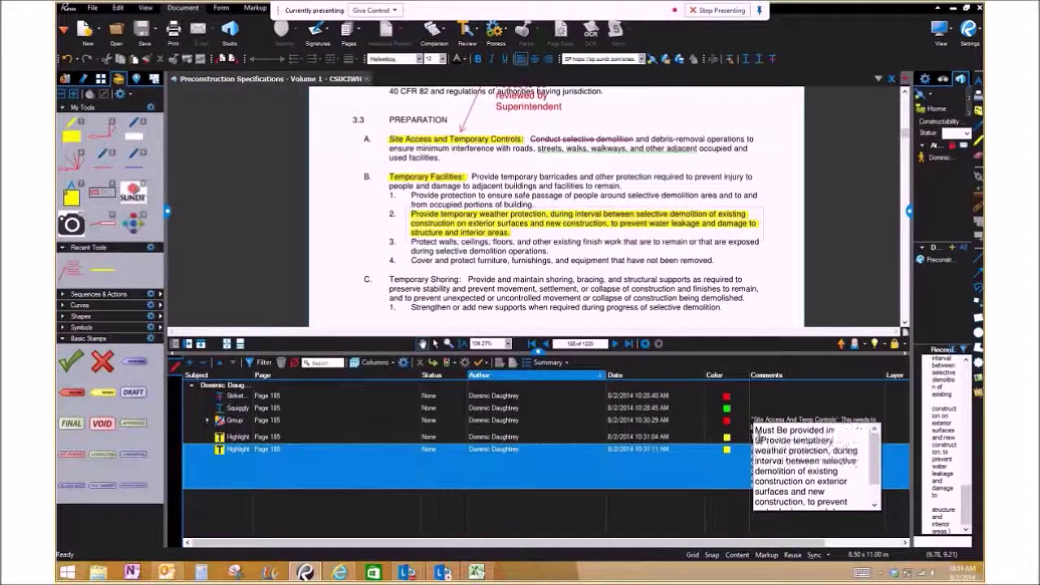
text(PPP Pla)
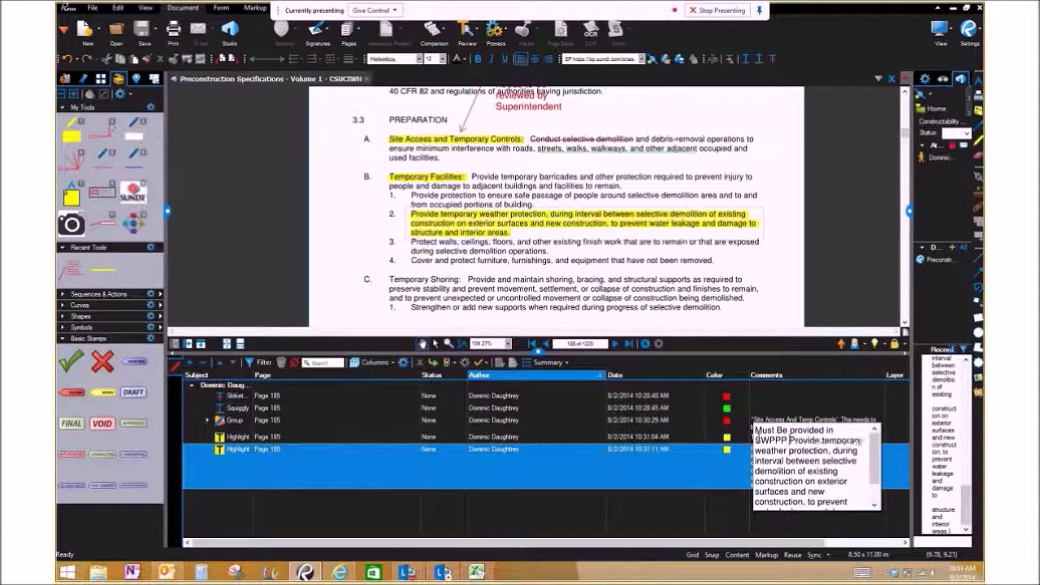
text(n: ")
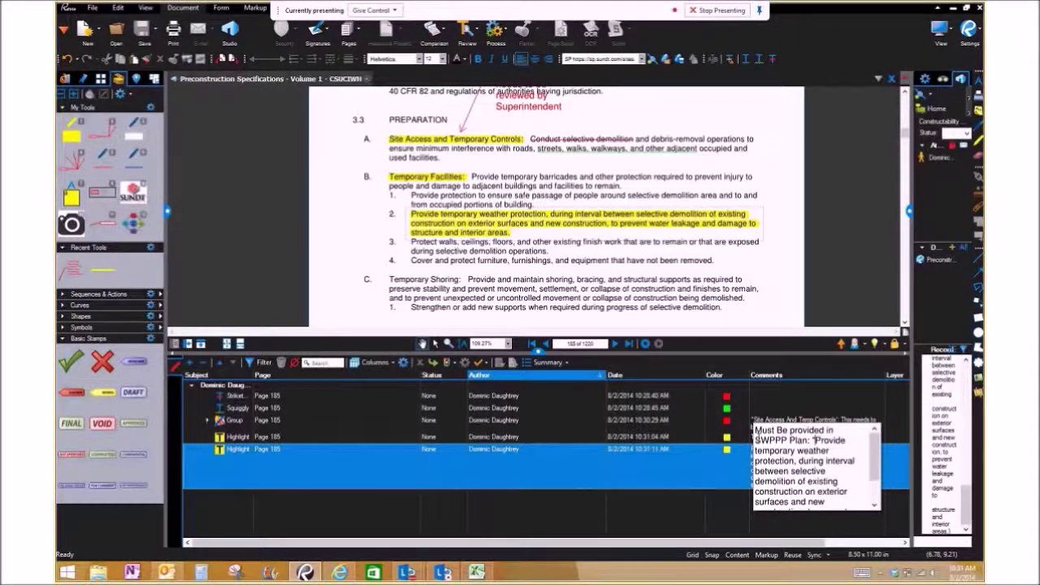
scroll(812, 467, down, 3)
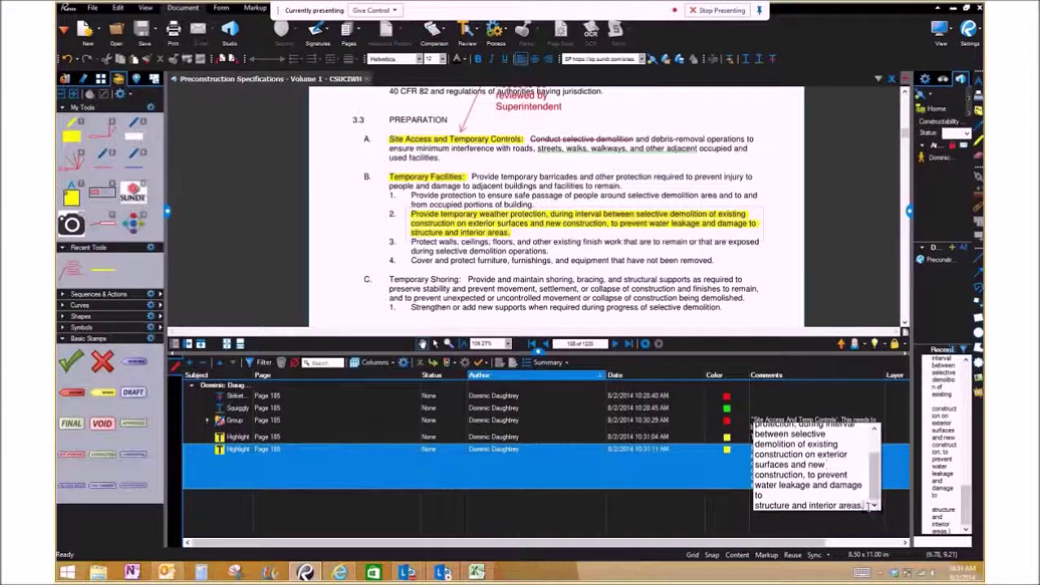
click(653, 240)
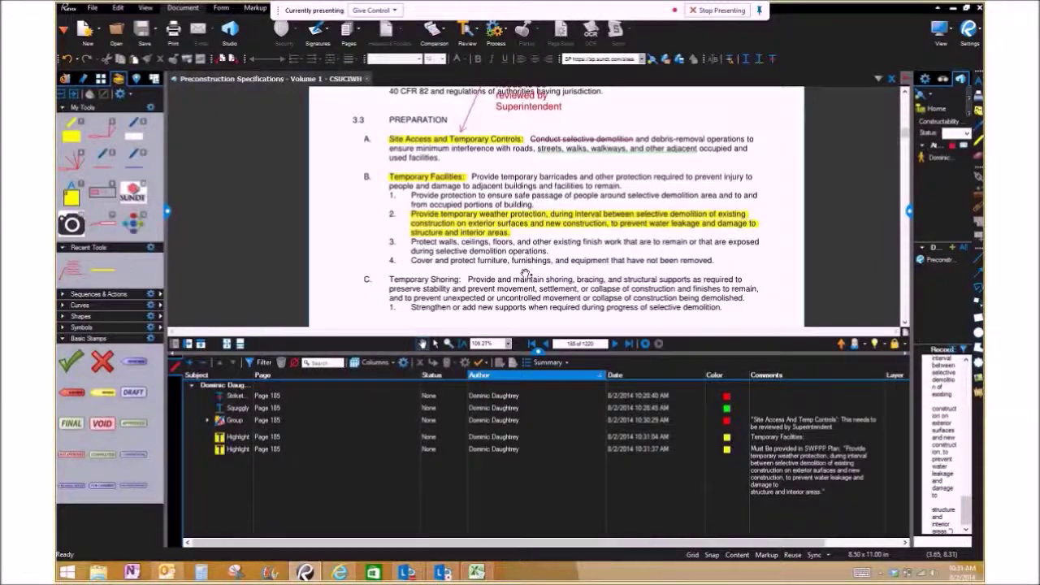
Strike out paragraph C, Temporary Shoring, including its item 1 about strengthening or adding supports.
scroll(526, 274, down, 2)
key(k)
drag(386, 219, 727, 249)
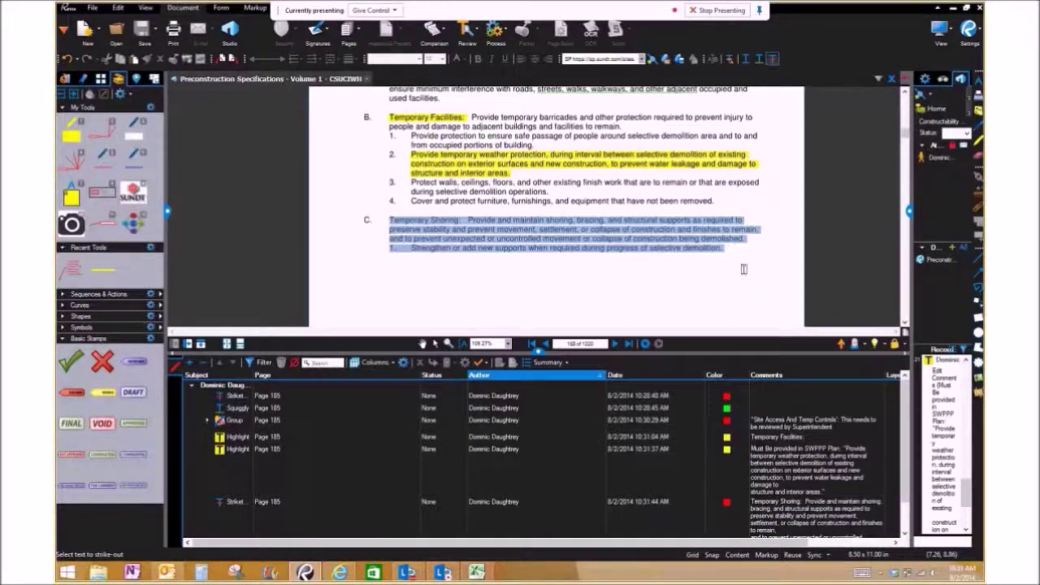
right_click(656, 270)
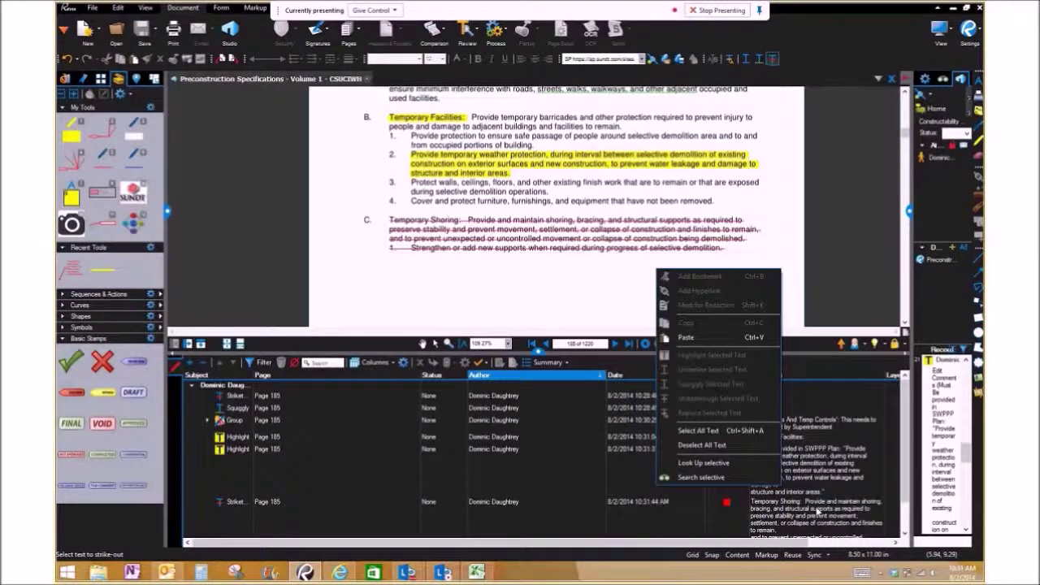
Prefix the Temporary Shoring strikethrough's comment with "Must be Reviewed and approved by Soils Tech" and enclose the copied text in quotation marks.
click(743, 500)
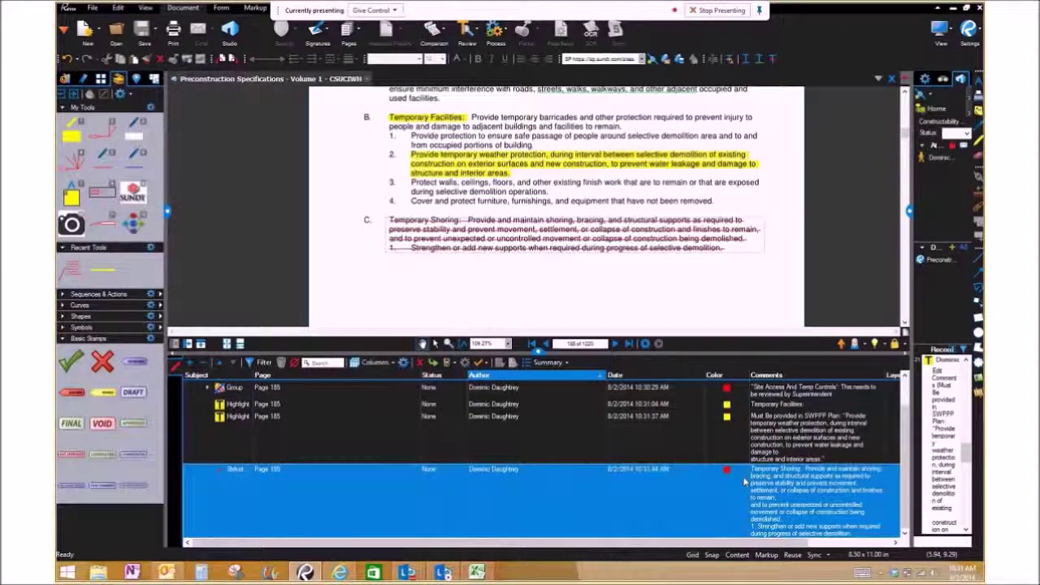
click(745, 481)
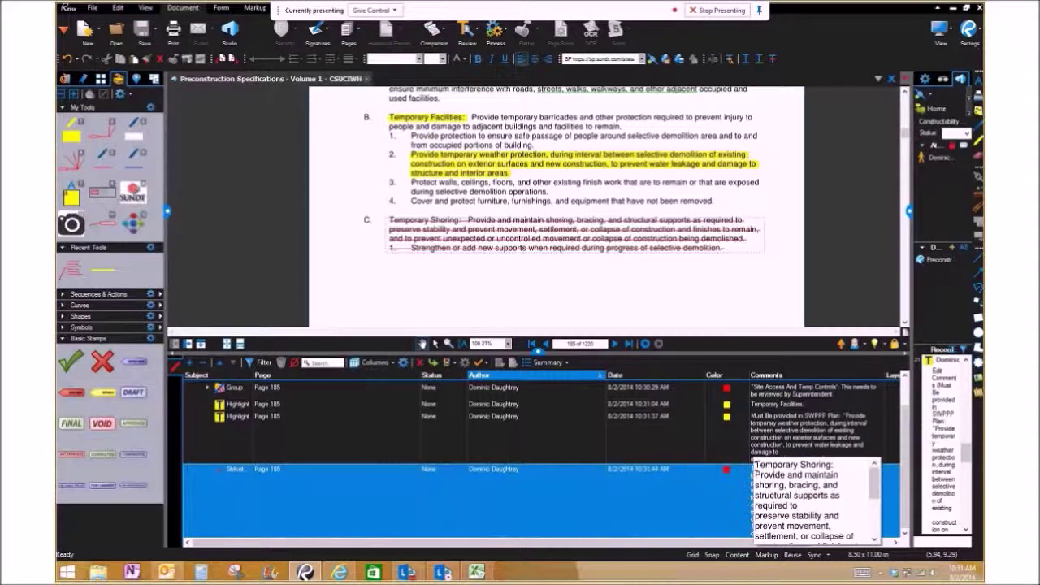
click(755, 464)
text(Must be Reviewe)
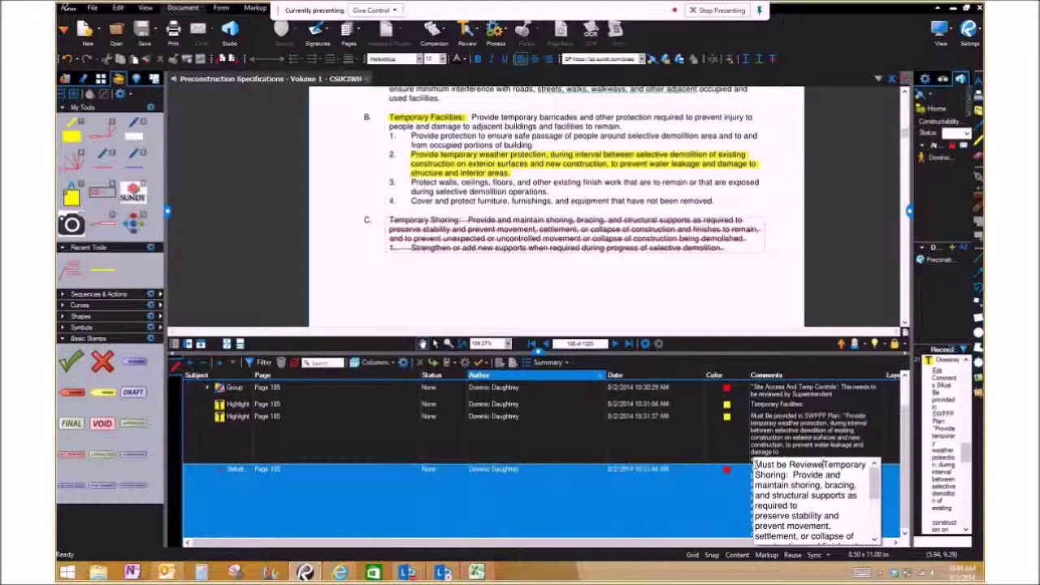
text(d and approved by Soils Tech)
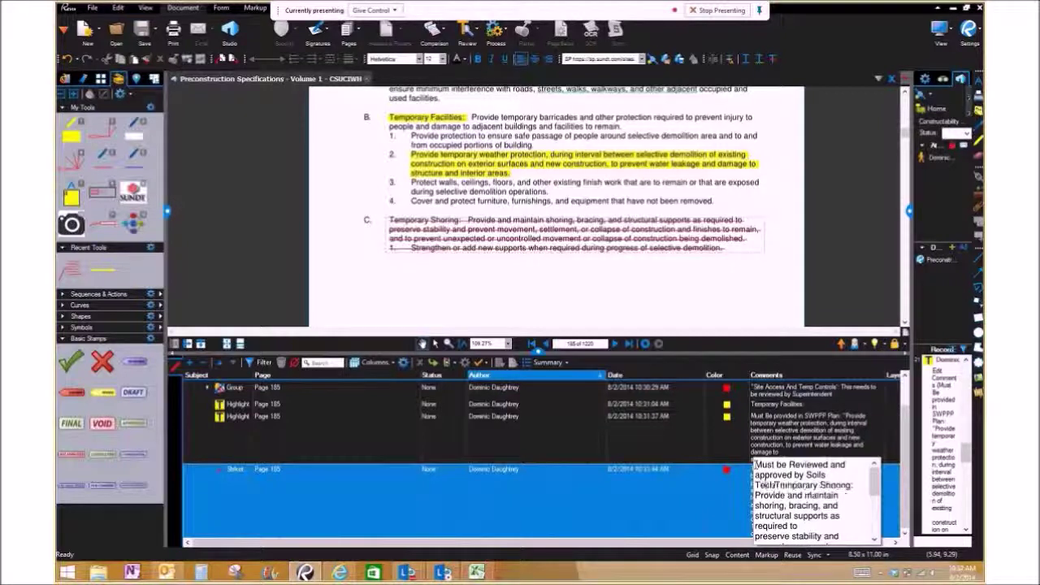
scroll(780, 481, down, 3)
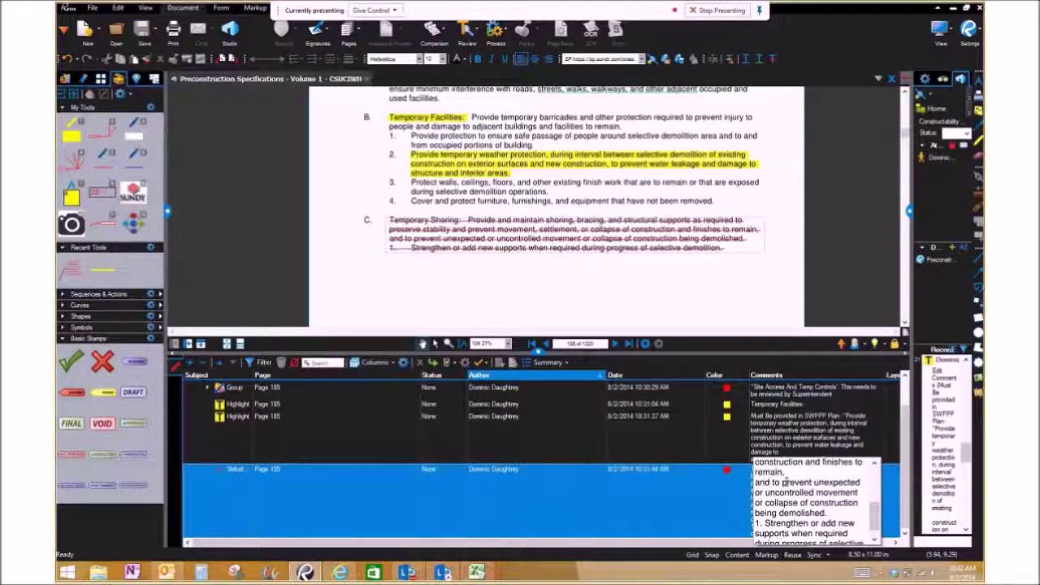
scroll(784, 481, down, 1)
click(675, 293)
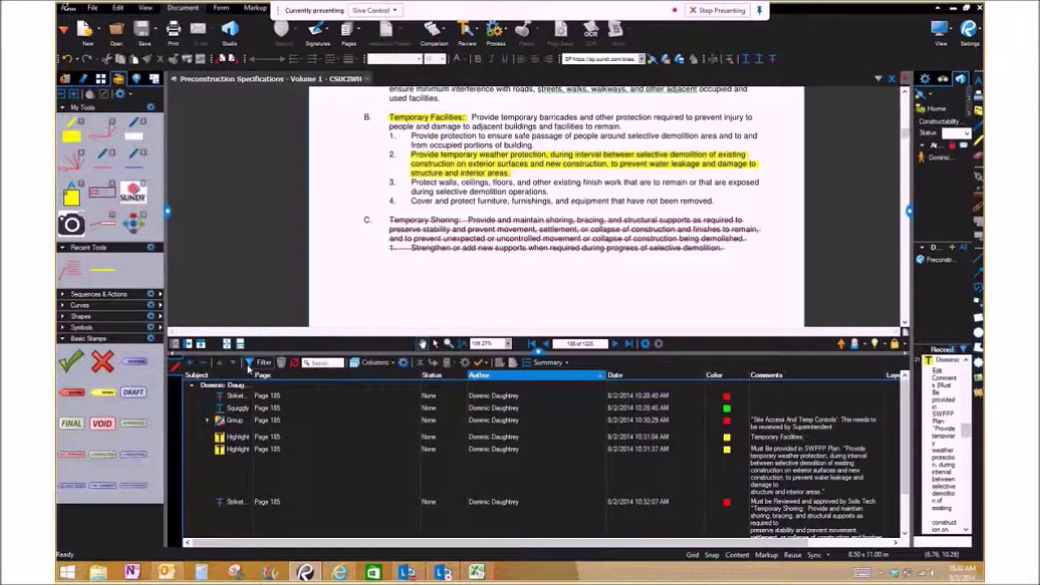
Delete the first four listed markups, from the first strikethrough through the Temporary Facilities highlight.
click(281, 396)
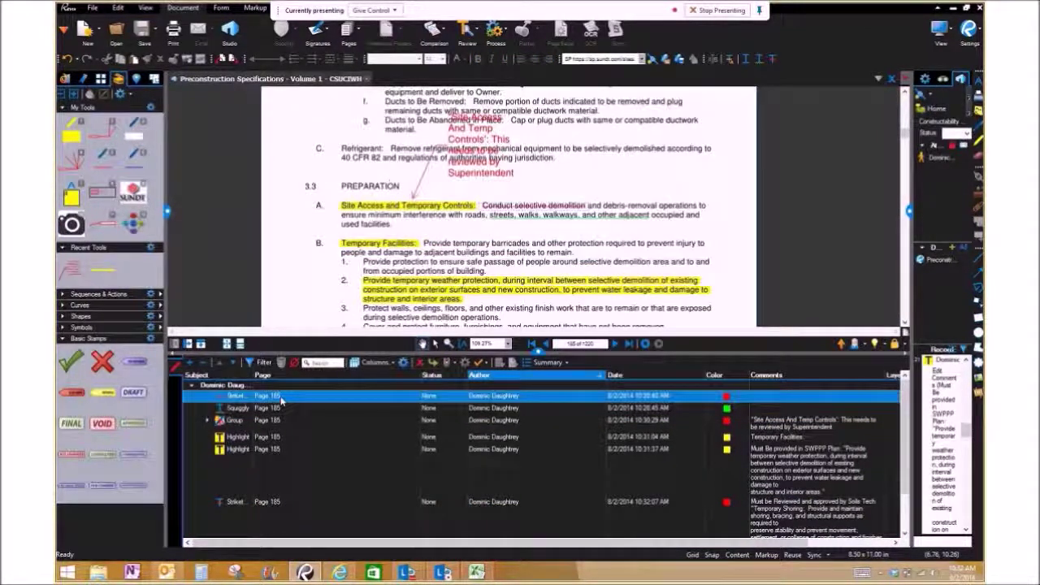
shift+click(282, 438)
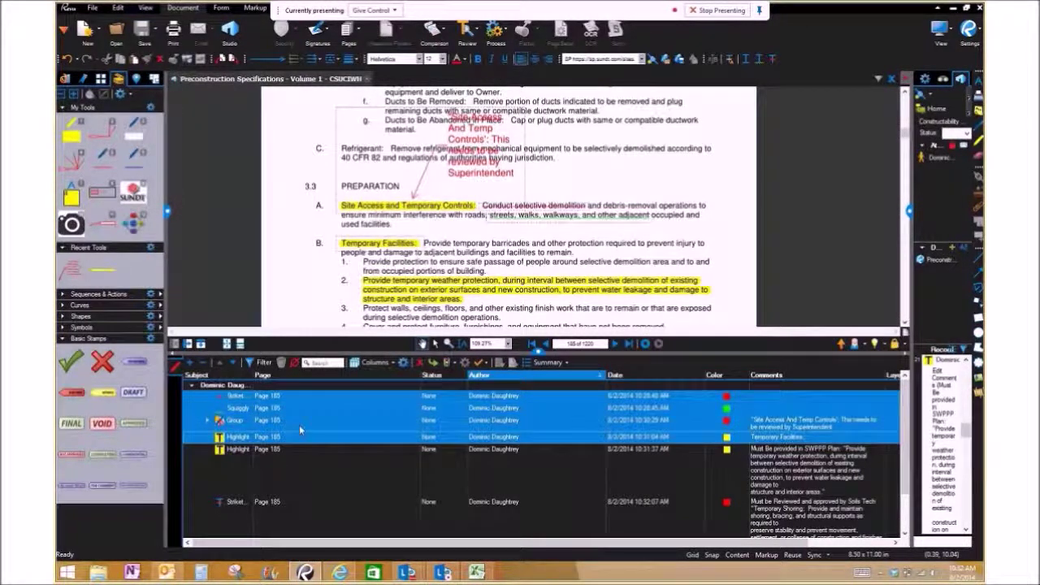
key(Delete)
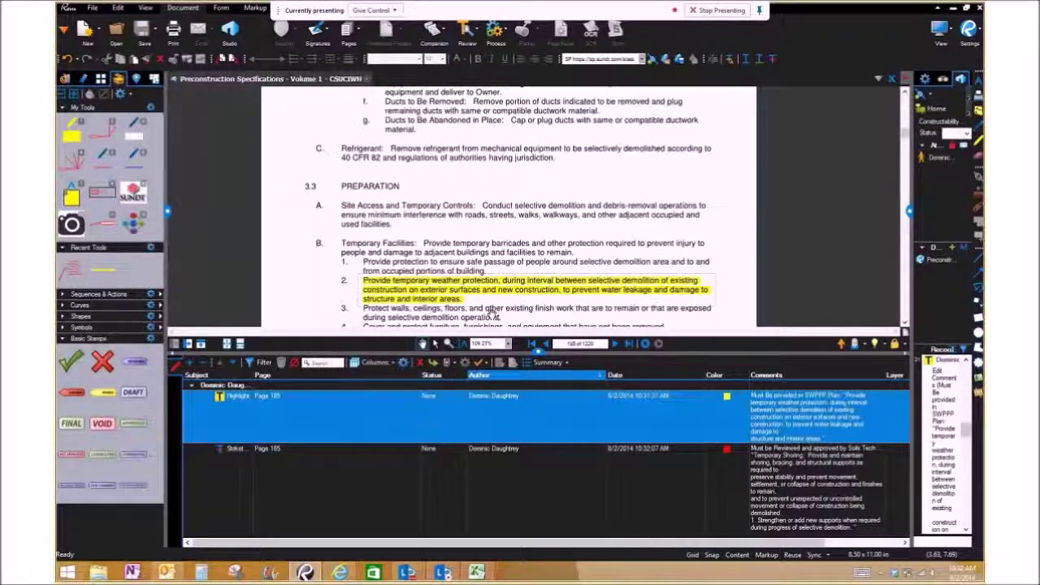
Try to export a CSV summary of the markups on all pages over the existing Preconstruction Specifications - Volume 1 - CSUCIWH.csv.
click(547, 362)
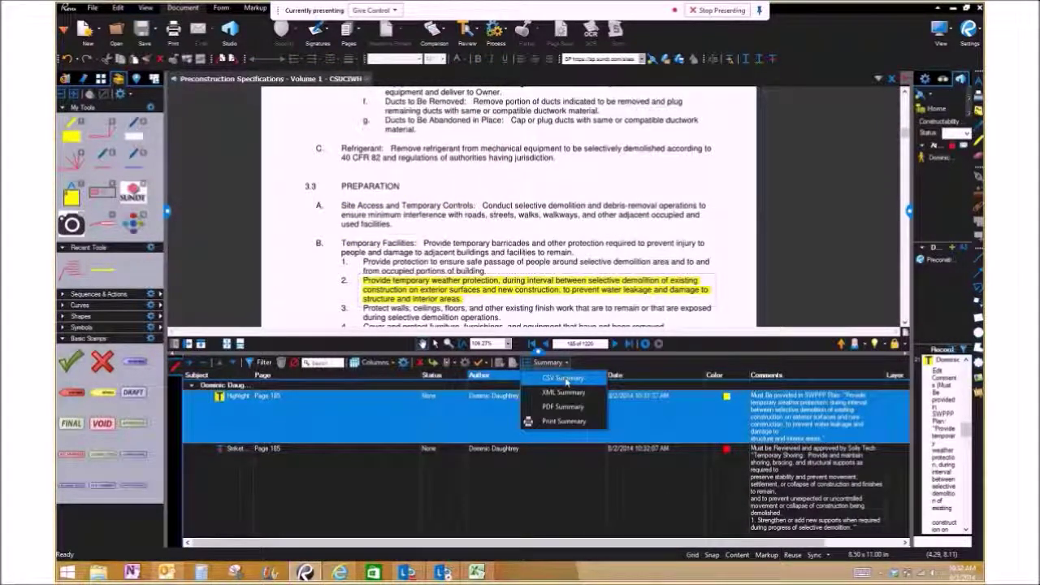
click(565, 380)
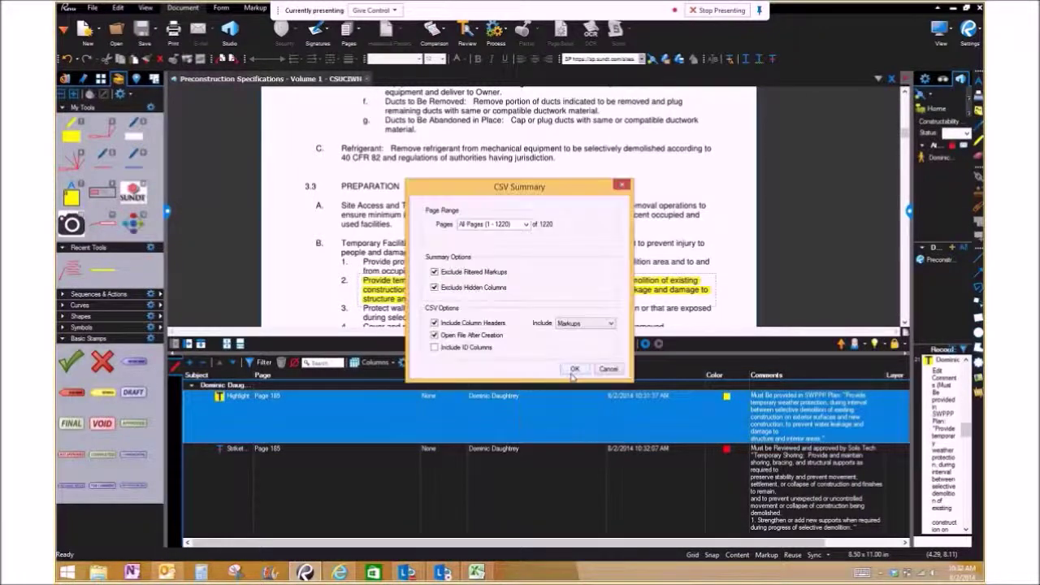
click(575, 369)
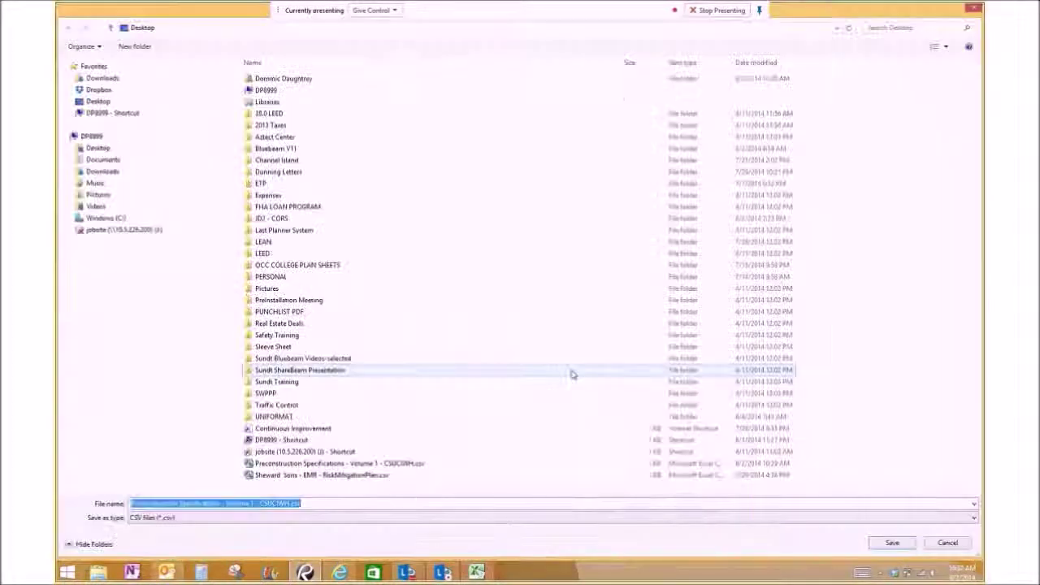
key(Return)
click(562, 289)
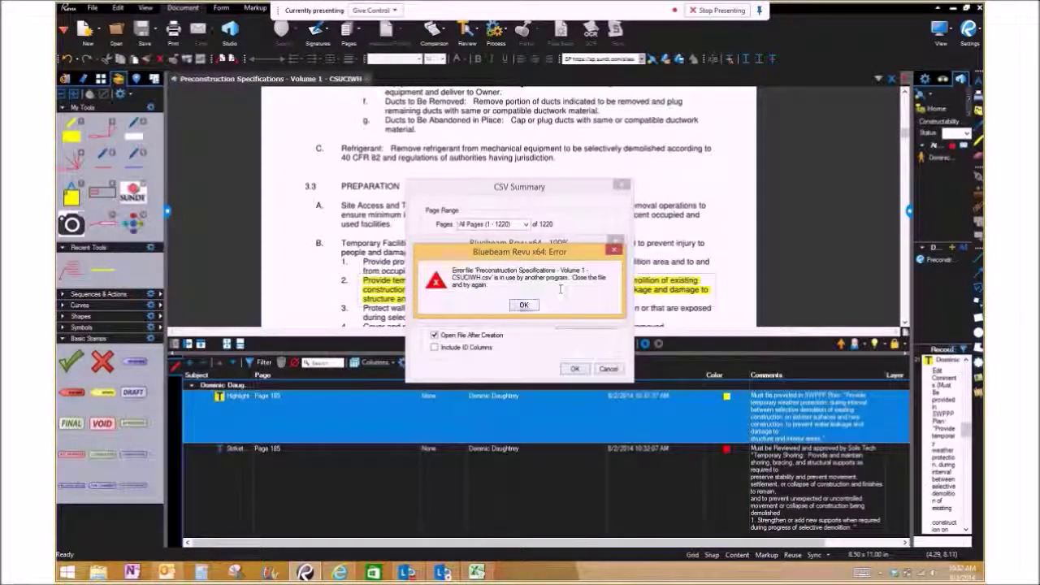
click(524, 304)
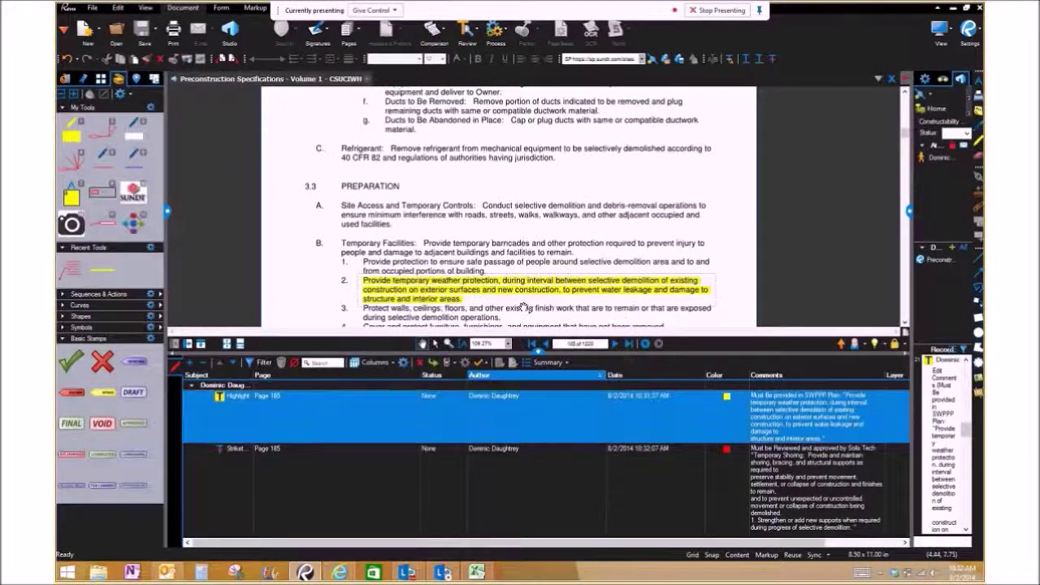
Close the old CSV in Excel without saving and export a CSV summary of all pages' markups over Preconstruction Specifications - Volume 1 - CSUCIWH.csv.
click(479, 572)
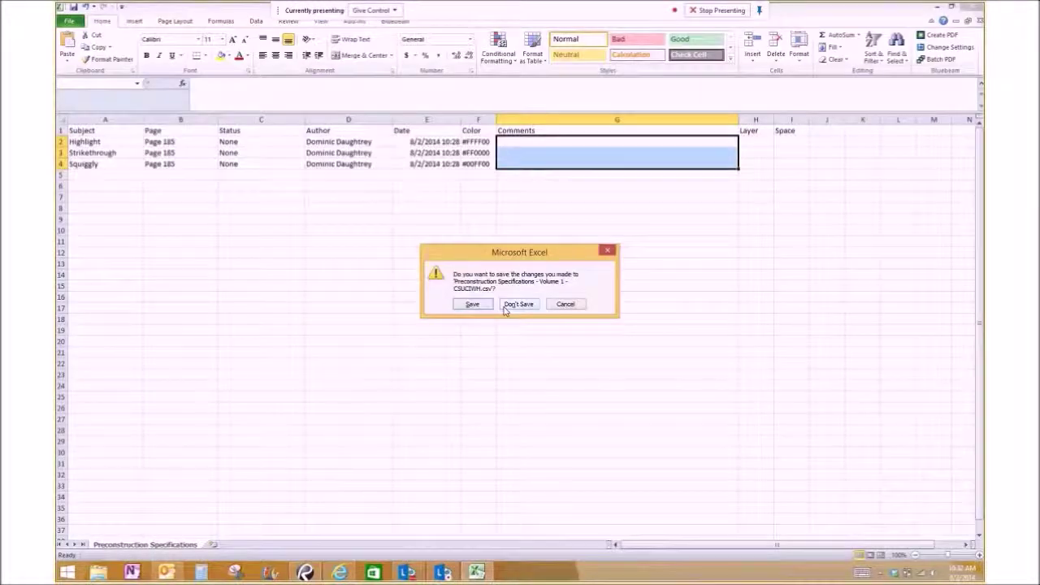
click(505, 307)
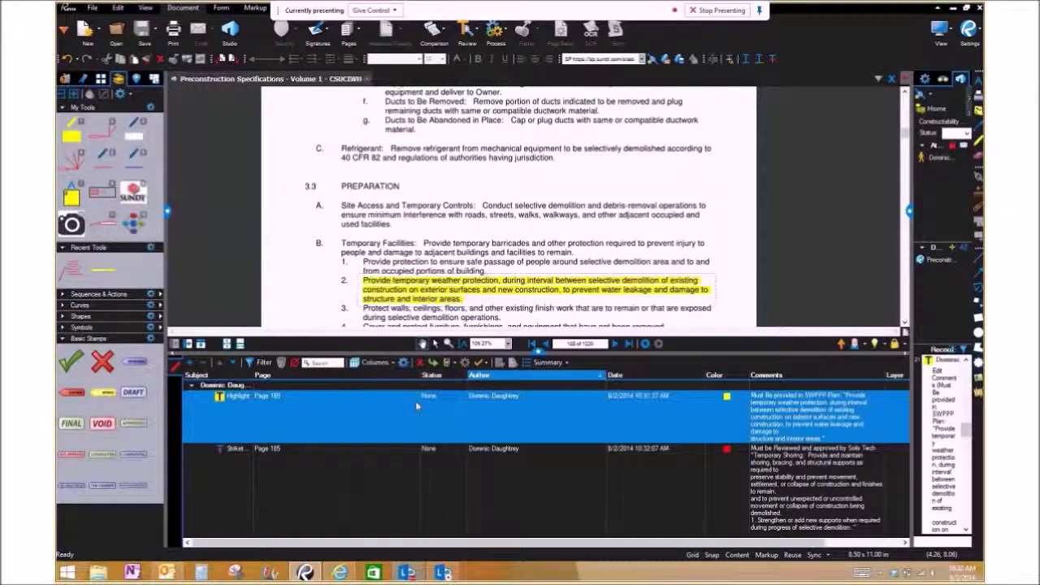
click(549, 362)
click(557, 382)
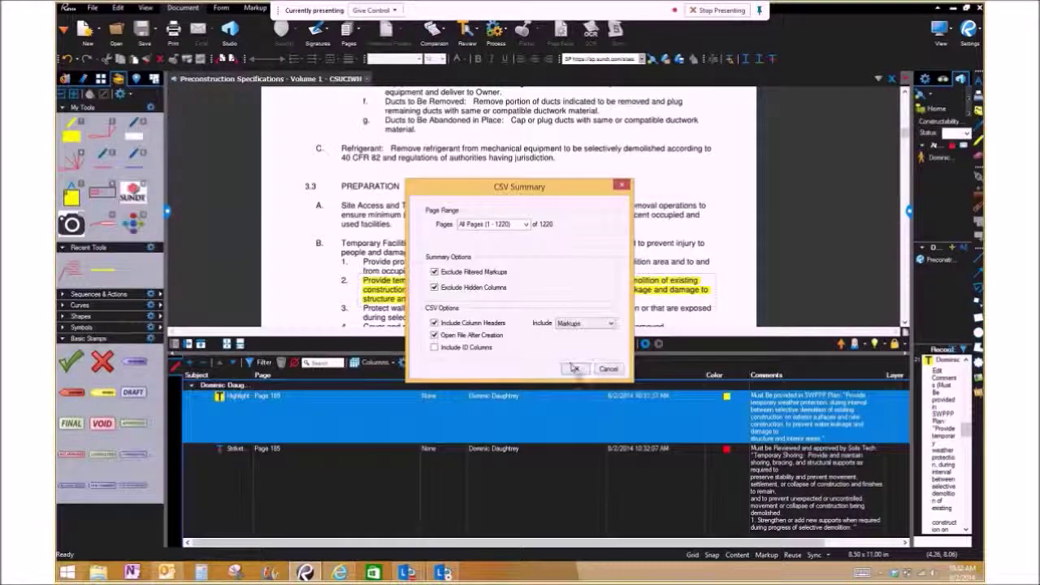
click(574, 370)
click(575, 374)
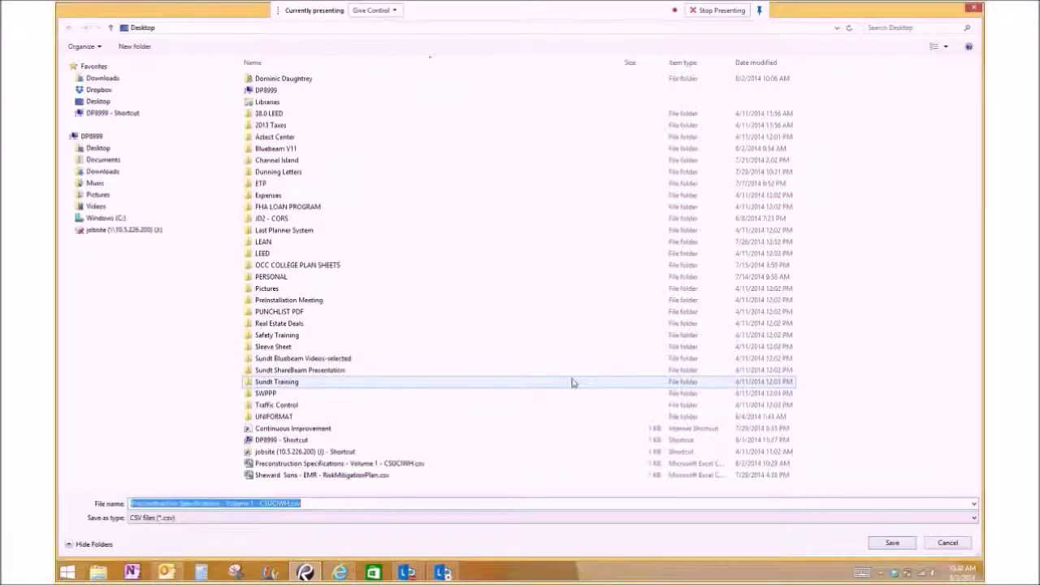
click(898, 546)
click(573, 288)
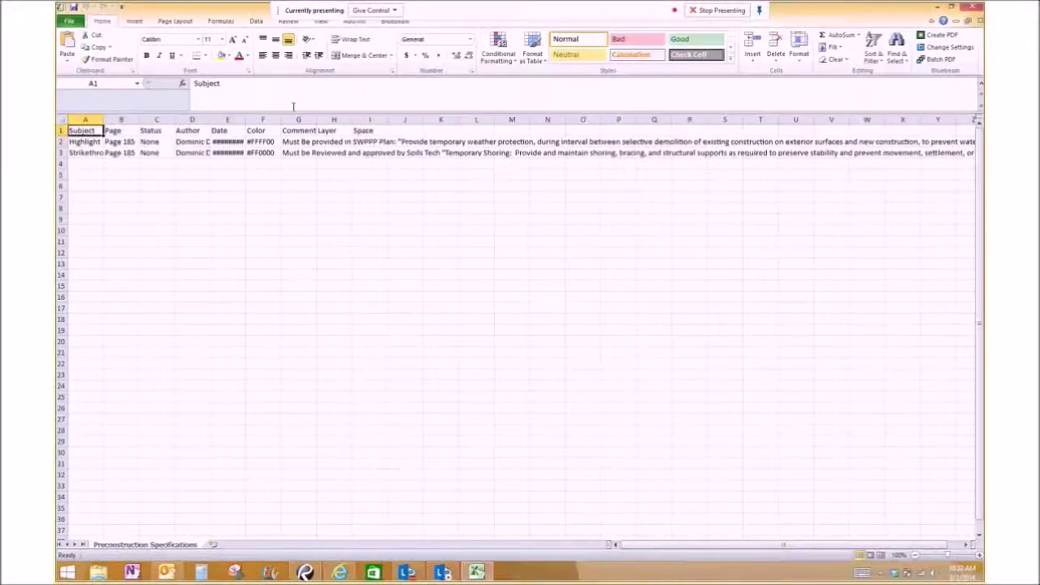
Widen the Date, Author and Comments columns of the exported summary to fit their contents better.
drag(243, 119, 297, 120)
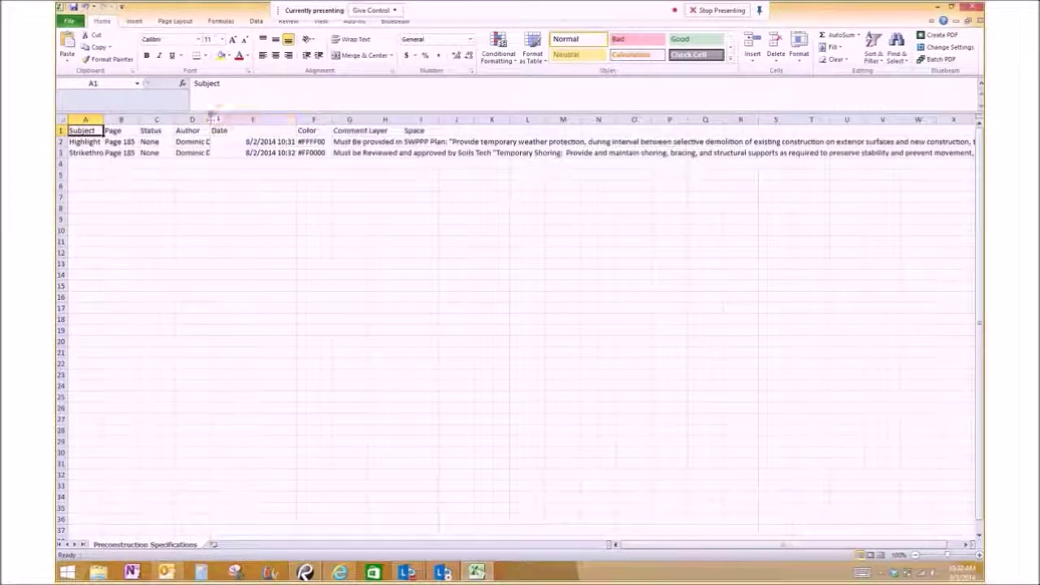
drag(209, 119, 260, 119)
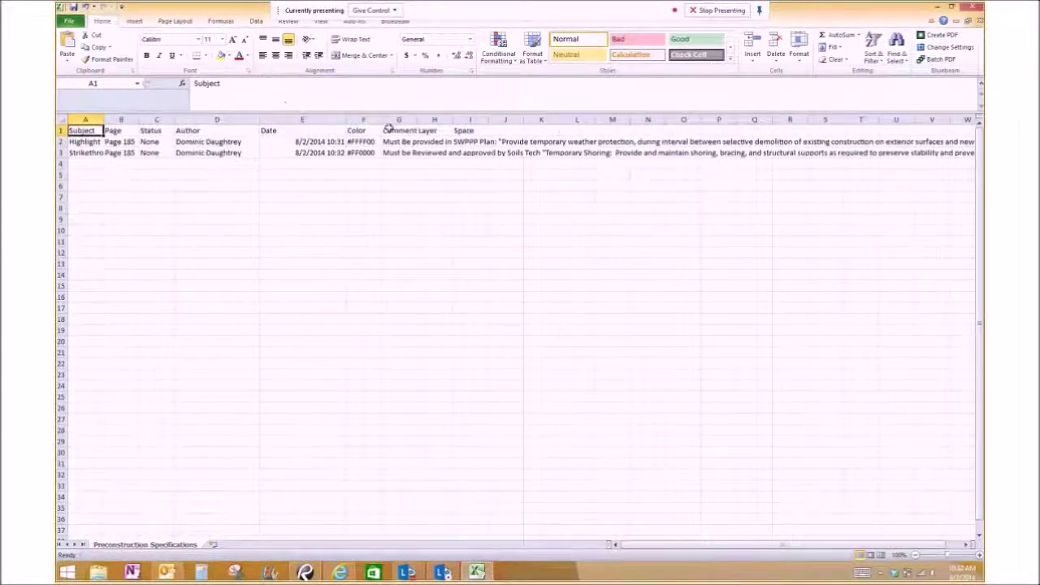
drag(416, 120, 645, 119)
Wrap the text in the entire Comments column so the long comments fit within its width.
click(491, 119)
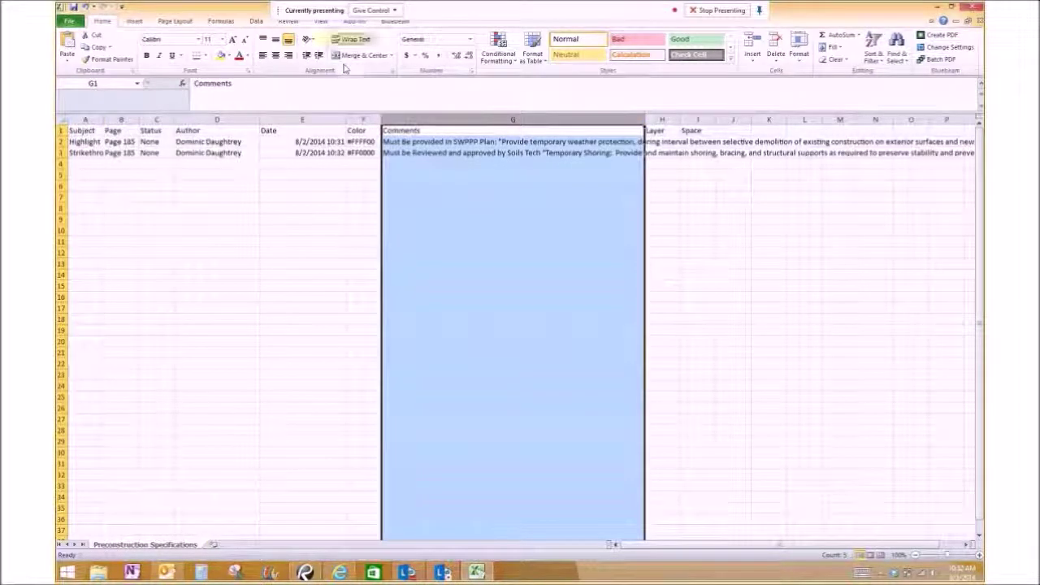
click(353, 39)
click(502, 241)
click(492, 286)
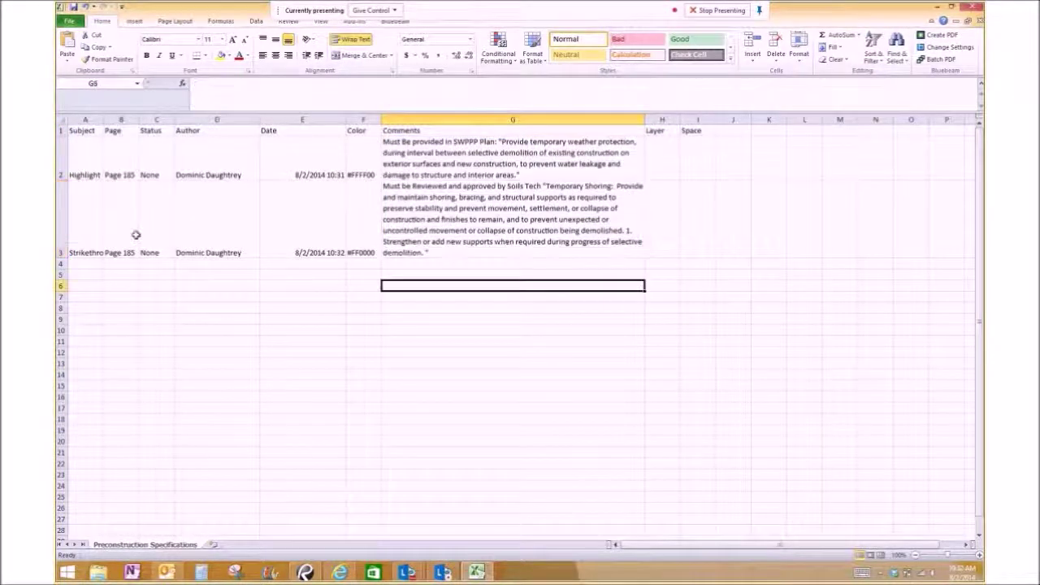
Widen the Page and Subject columns and select the strikethrough markup's comment cell.
click(59, 216)
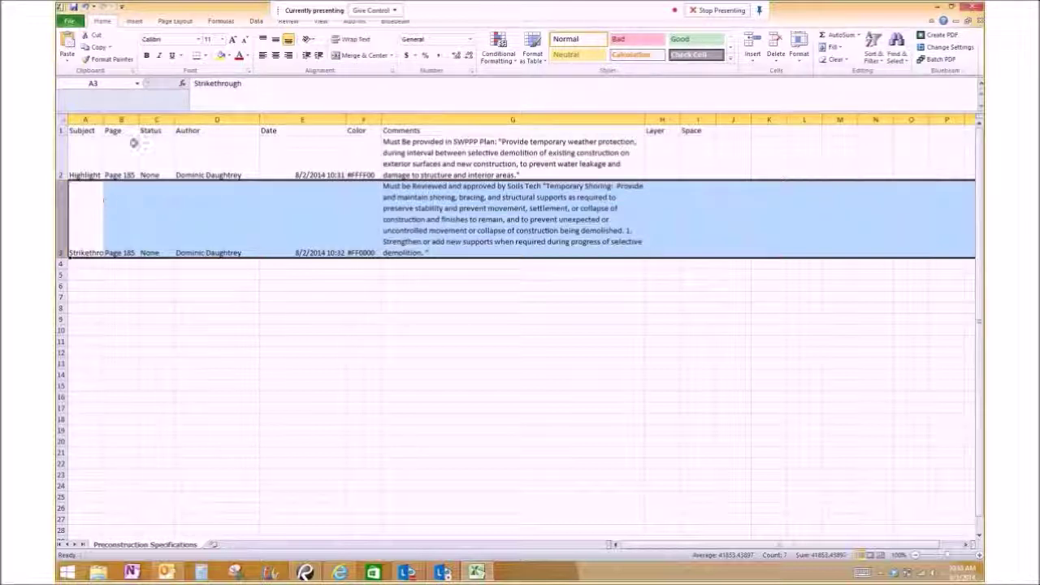
drag(139, 119, 172, 119)
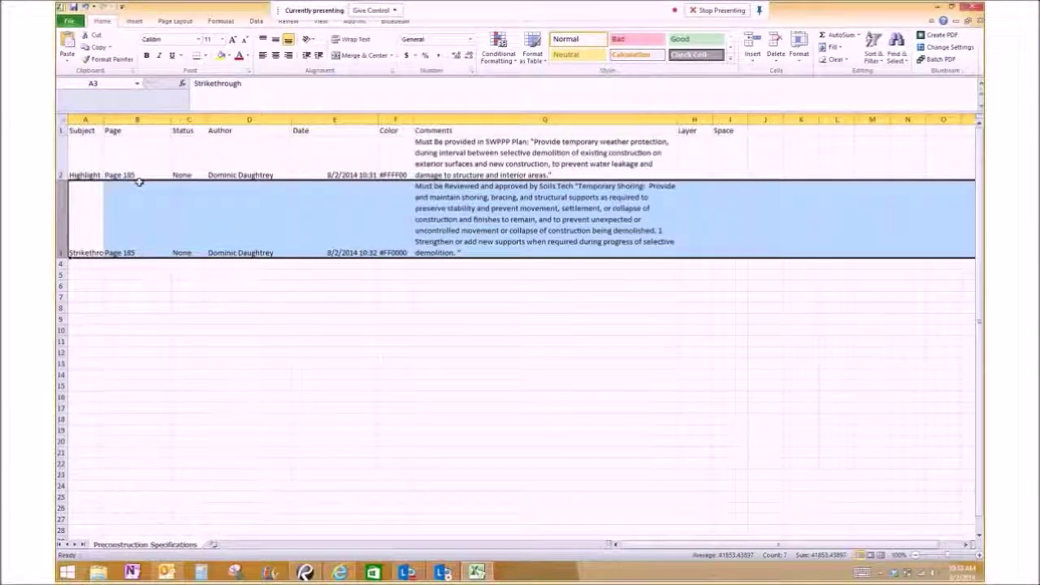
drag(103, 119, 183, 119)
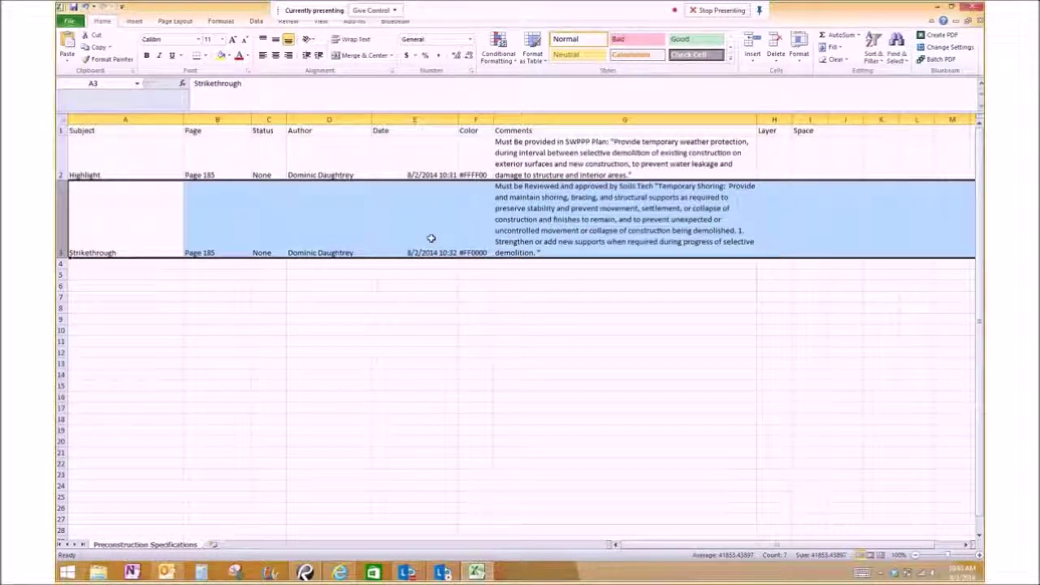
click(558, 197)
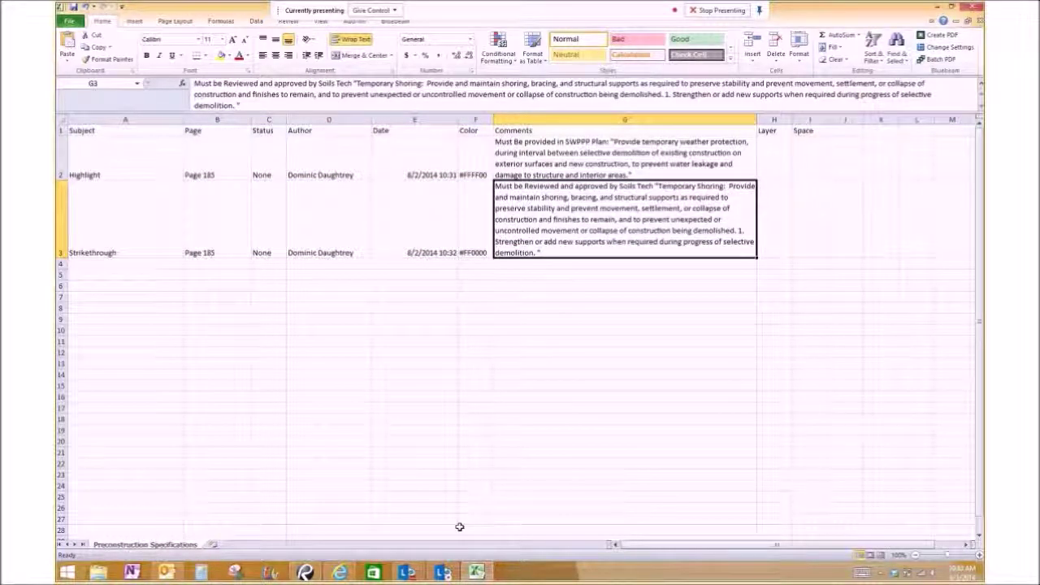
Switch back to Bluebeam Revu and shrink the markups list to examine the highlighted and struck-out paragraphs on the specification page.
key(alt+Tab)
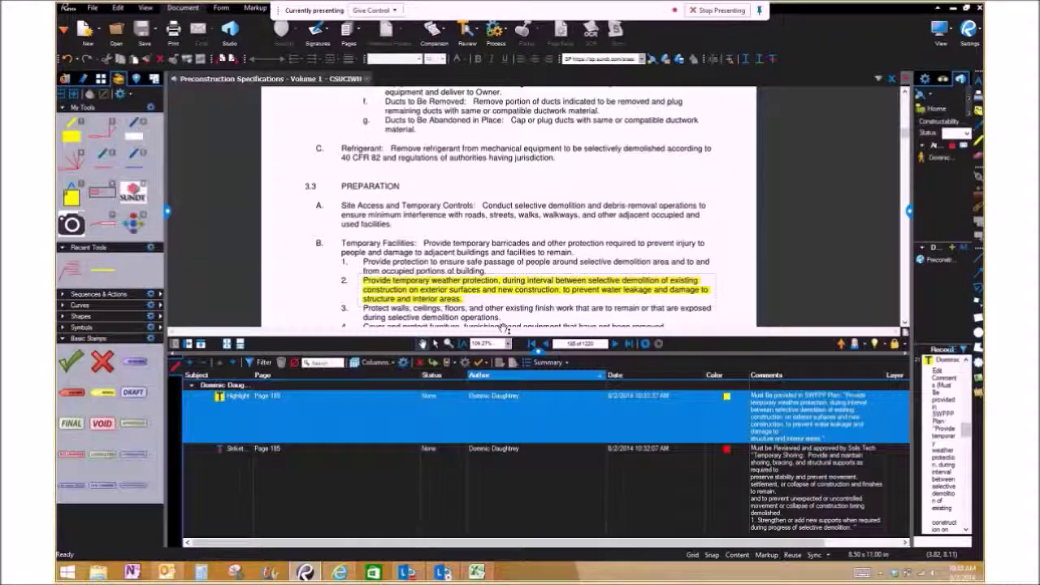
drag(578, 356, 579, 439)
drag(502, 325, 511, 270)
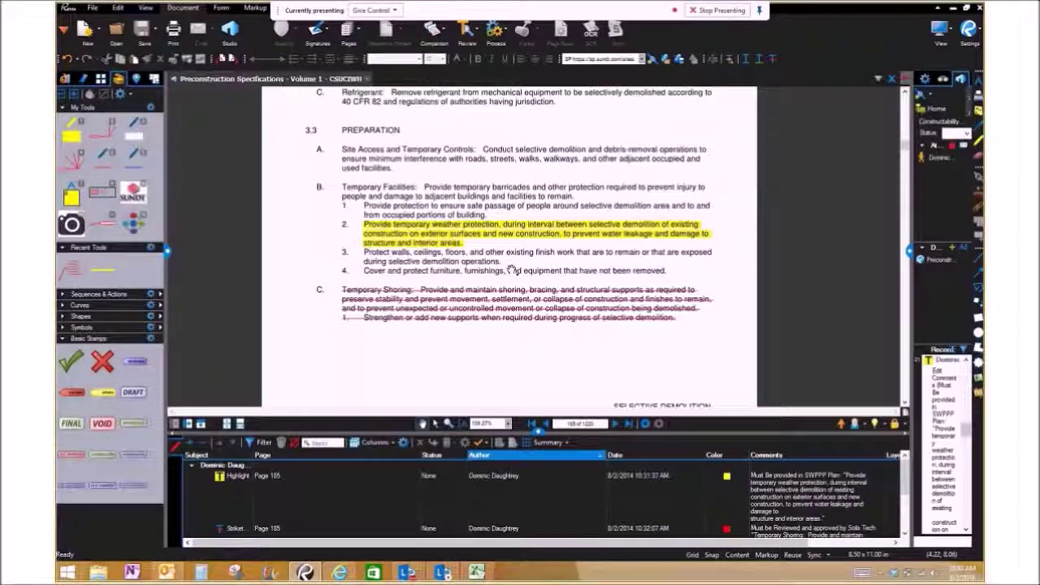